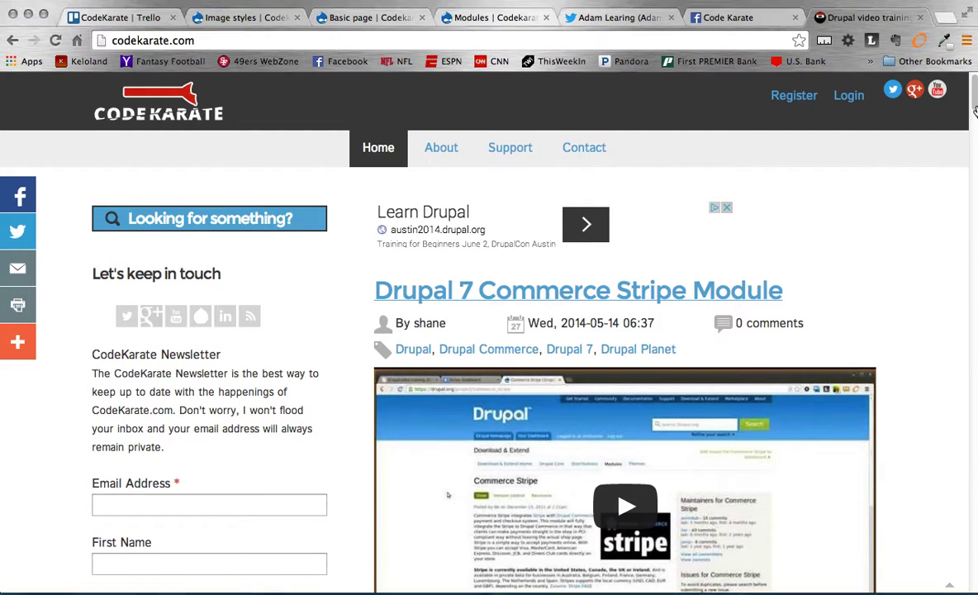
Step: Show the Code Karate Facebook page, then move on to the Twitter profile page
drag(974, 108, 974, 119)
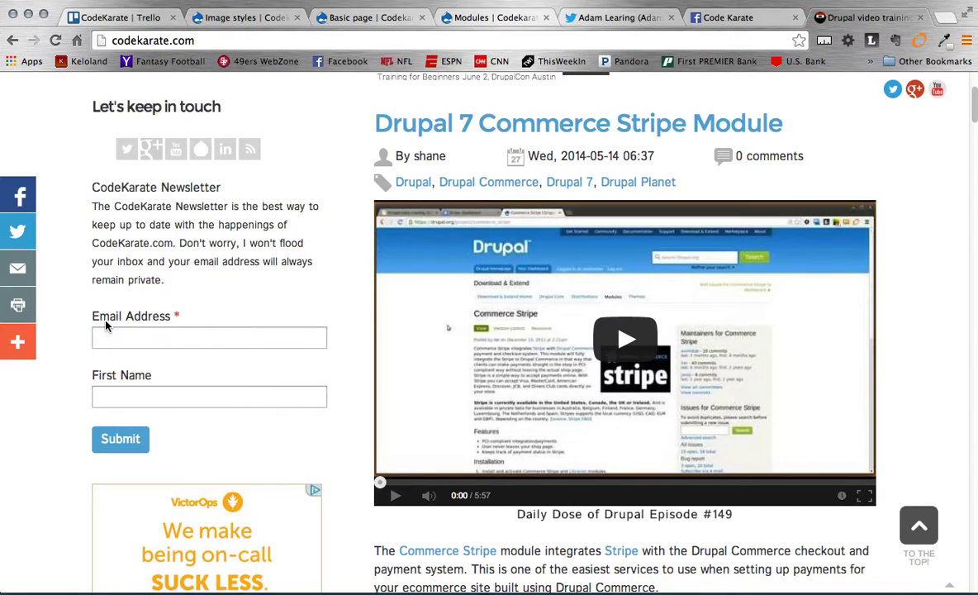
click(750, 18)
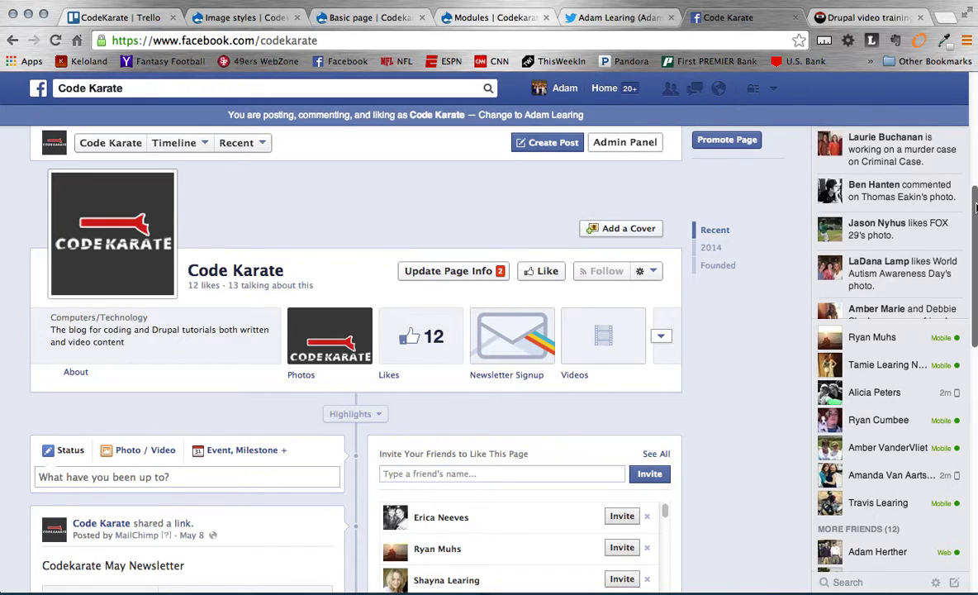
click(624, 20)
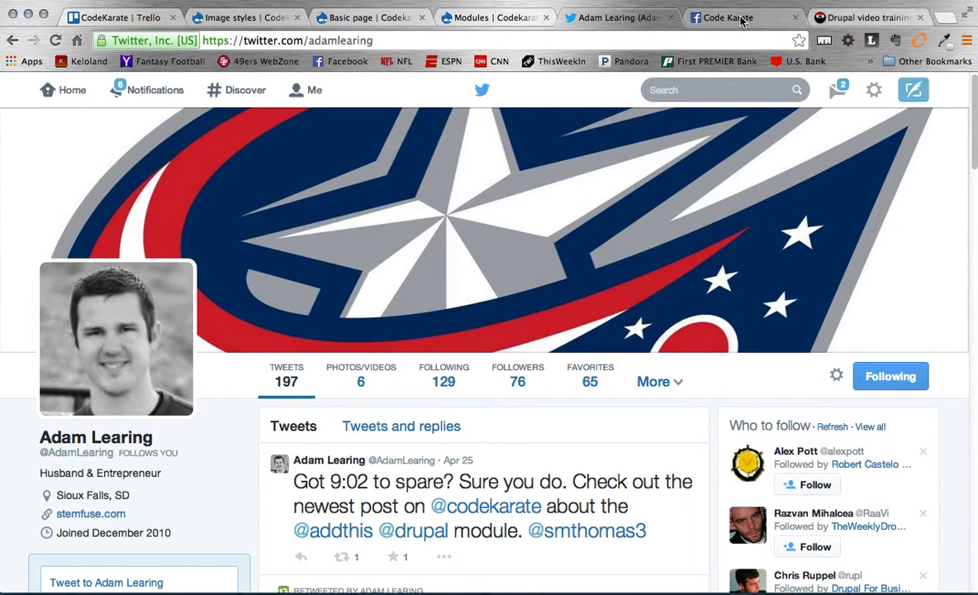
Step: View the image-filtered Modules list showing Image enabled, then go to the Basic page fields
click(484, 19)
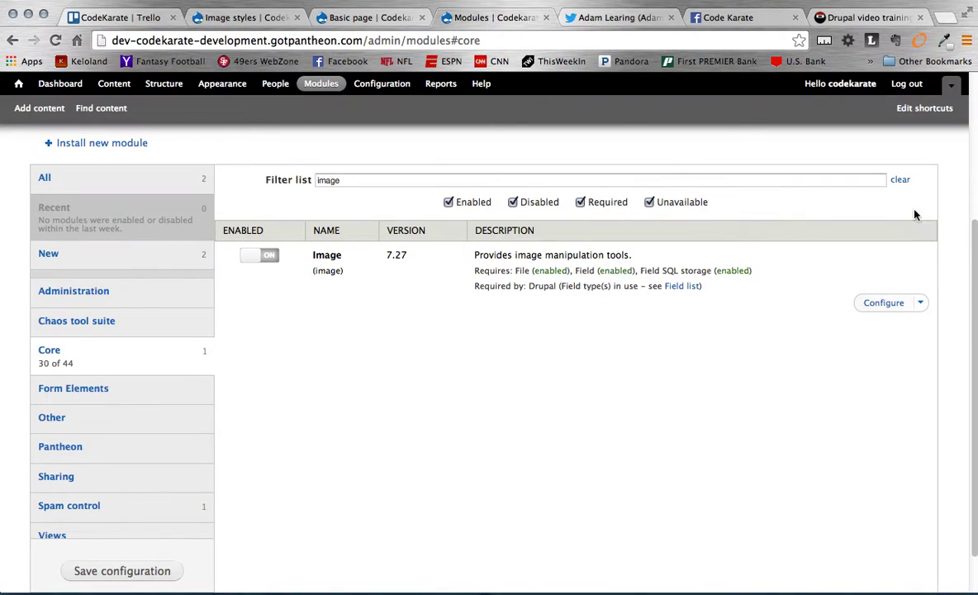
drag(975, 263, 976, 241)
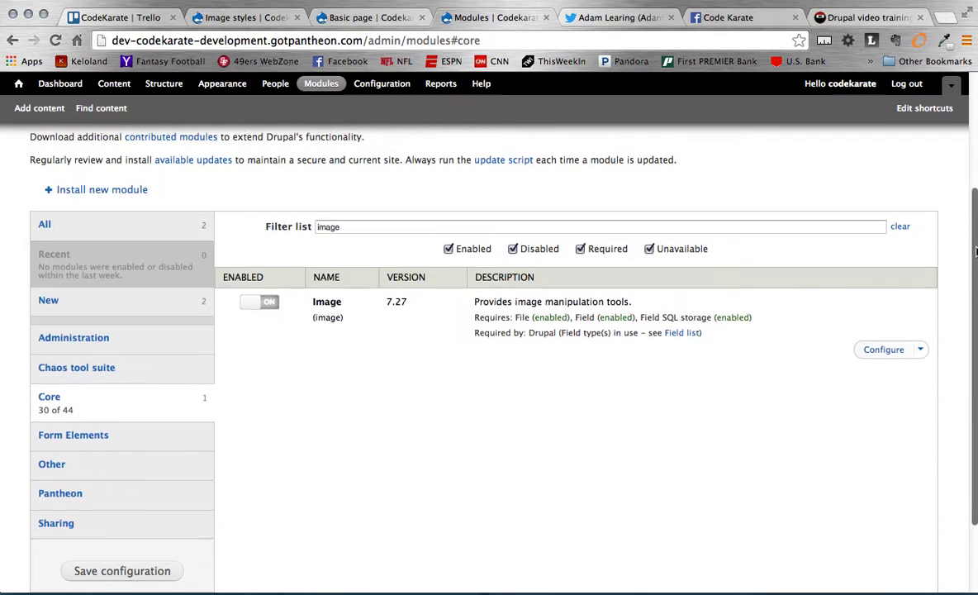
drag(974, 258, 975, 237)
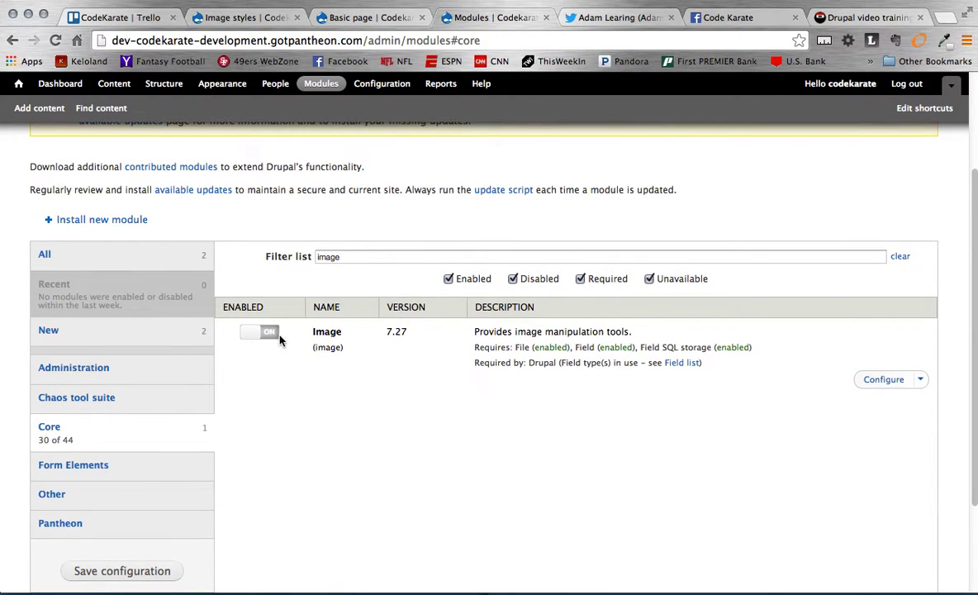
click(369, 20)
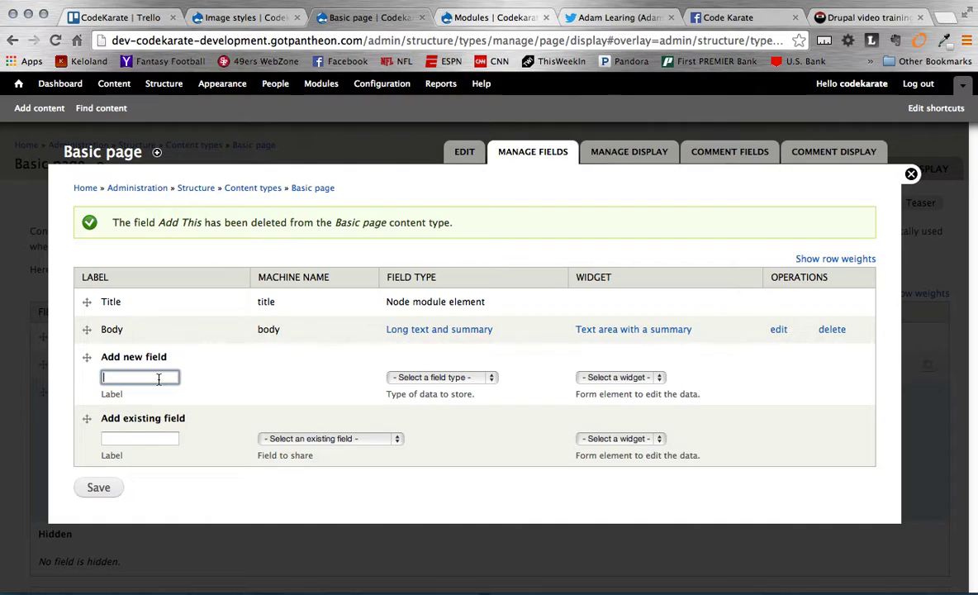
Step: Add a new field labelled 'Banner' of type Image to Basic page and save it
text(Banner)
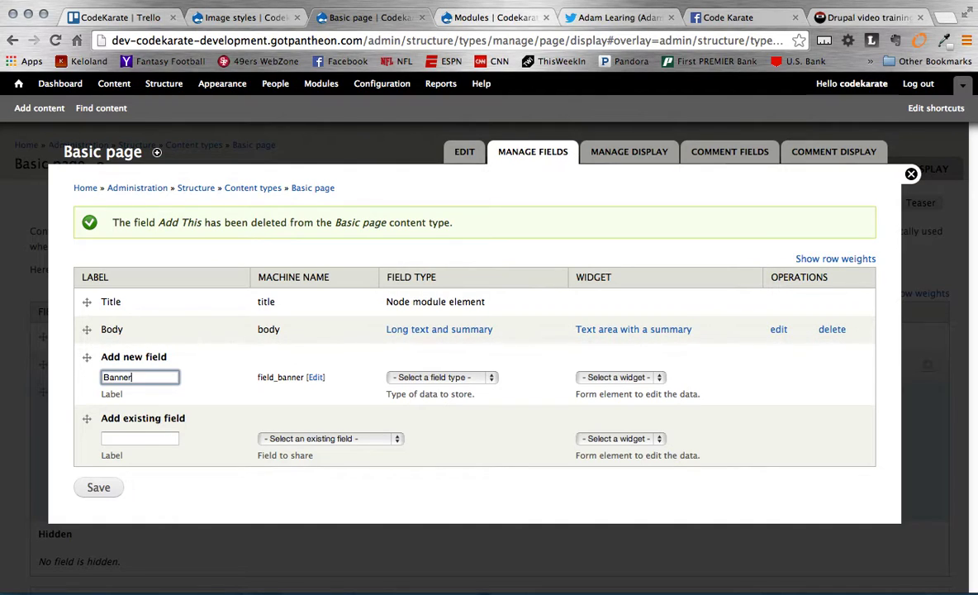
click(470, 378)
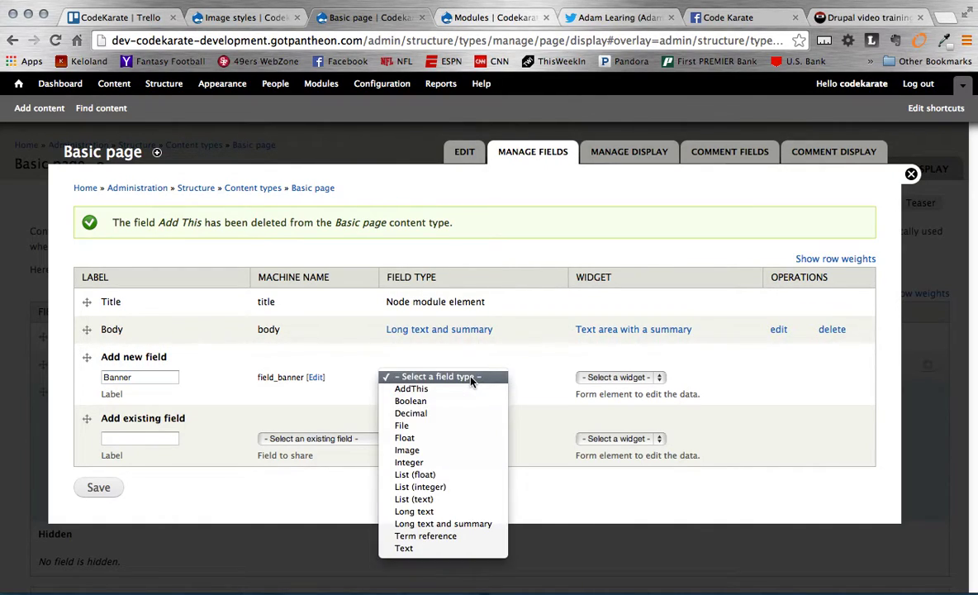
click(450, 450)
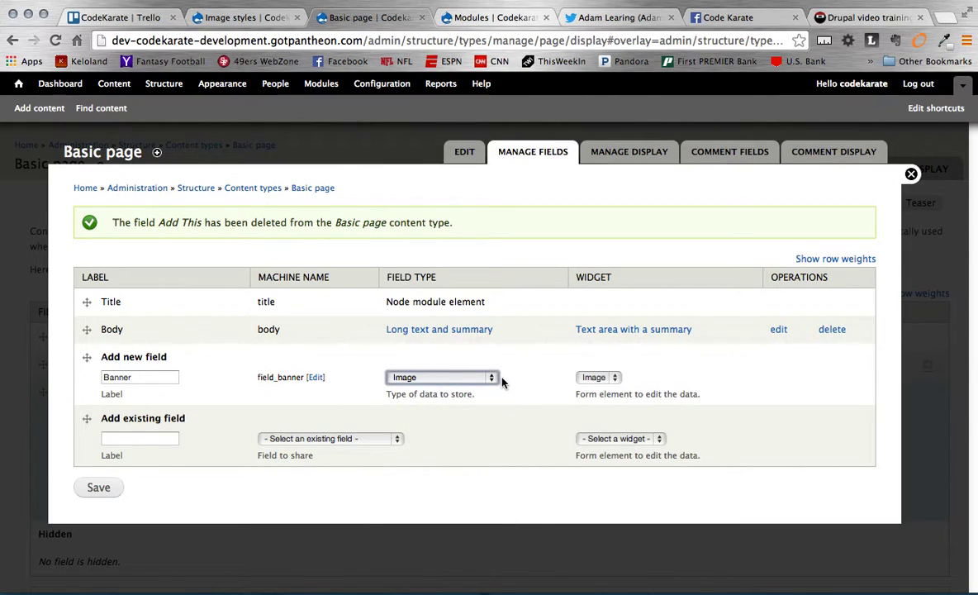
click(99, 488)
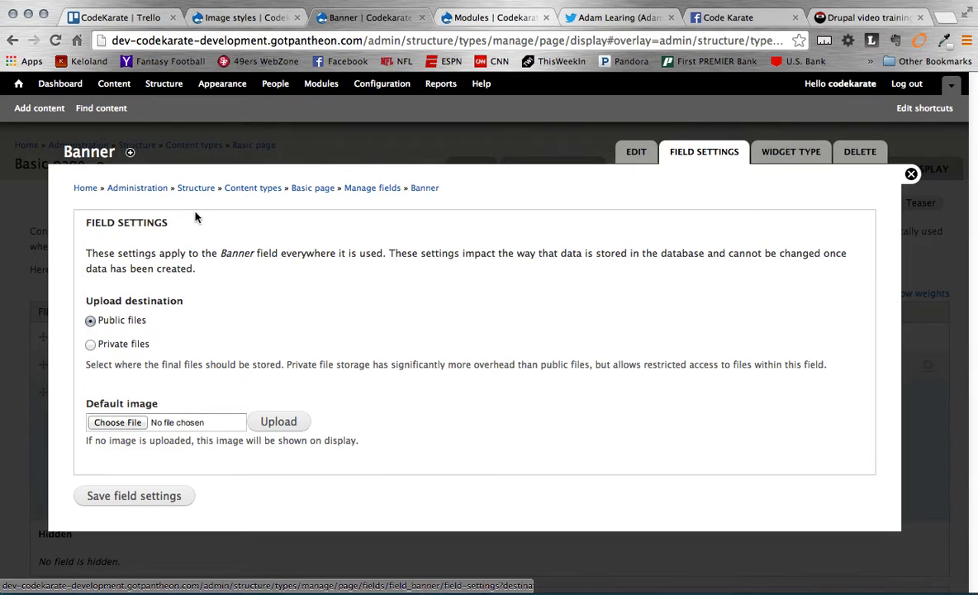
Step: Open a new Basic page form in another tab, scroll to its Banner upload, then view Image styles
right_click(58, 112)
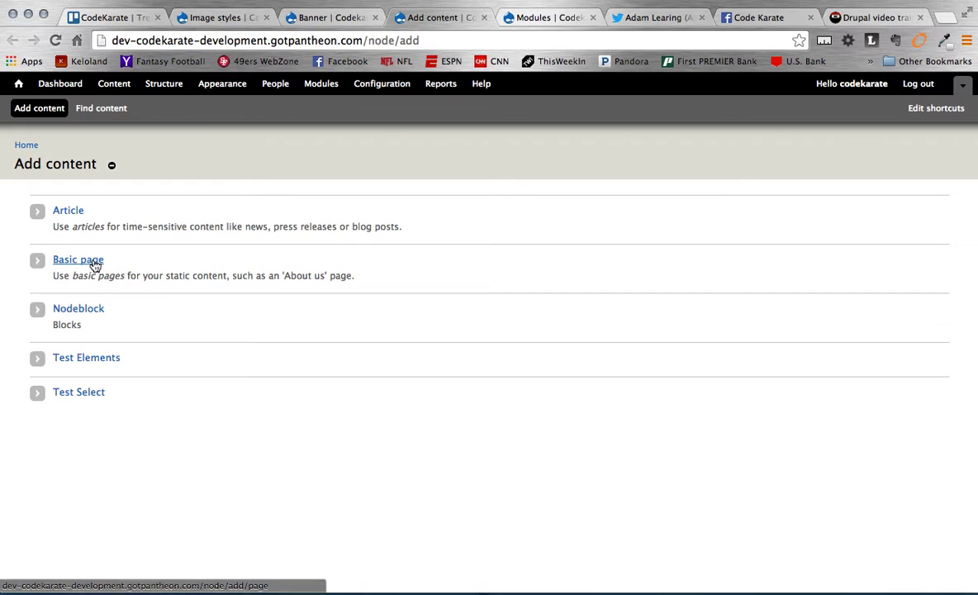
click(94, 263)
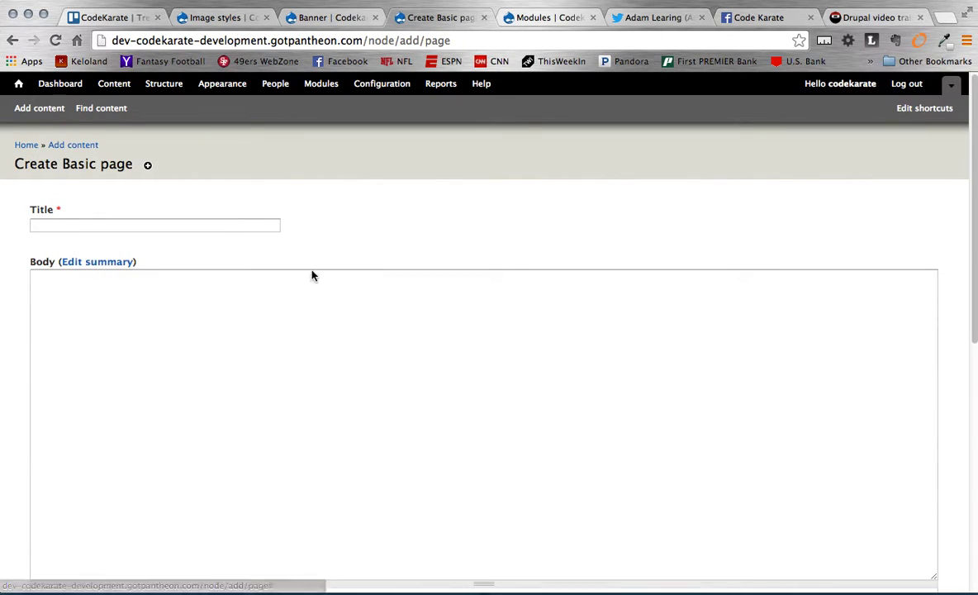
scroll(406, 247, down, 5)
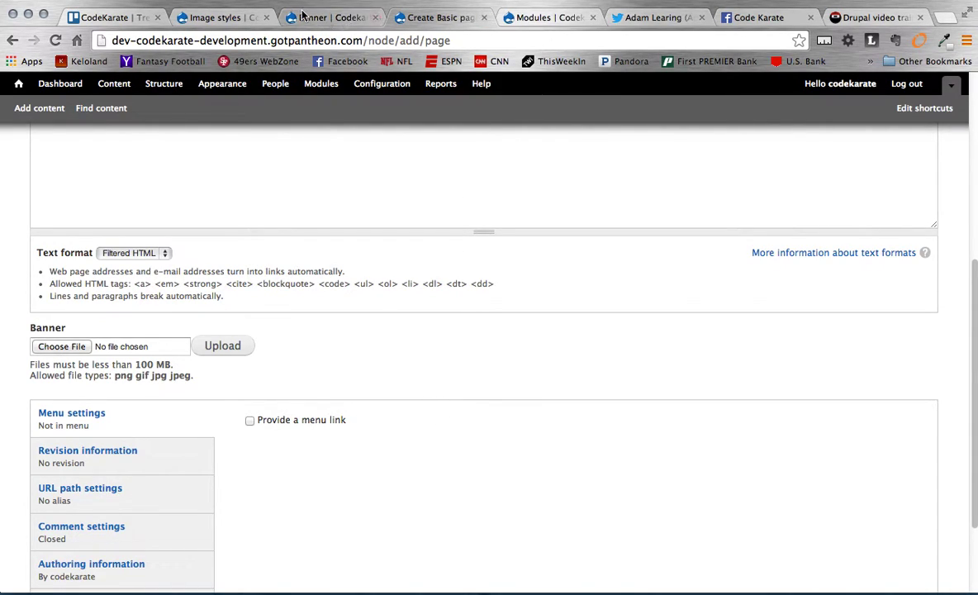
click(207, 17)
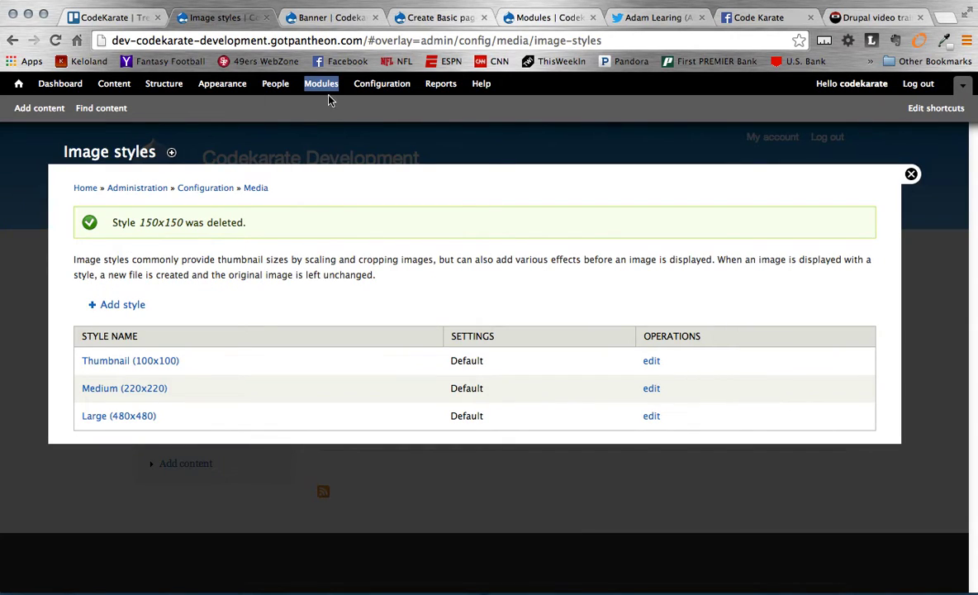
right_click(376, 86)
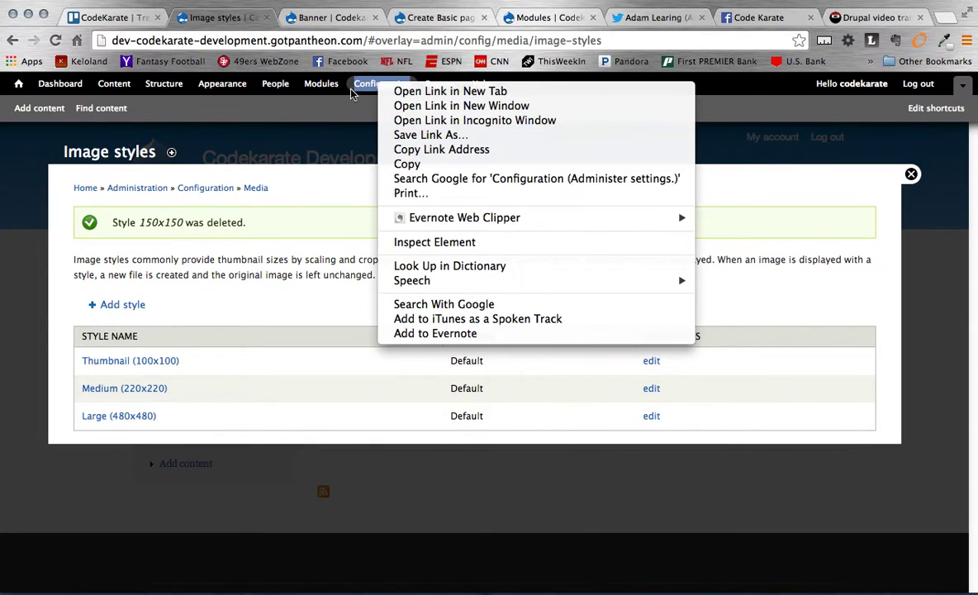
click(376, 87)
click(376, 87)
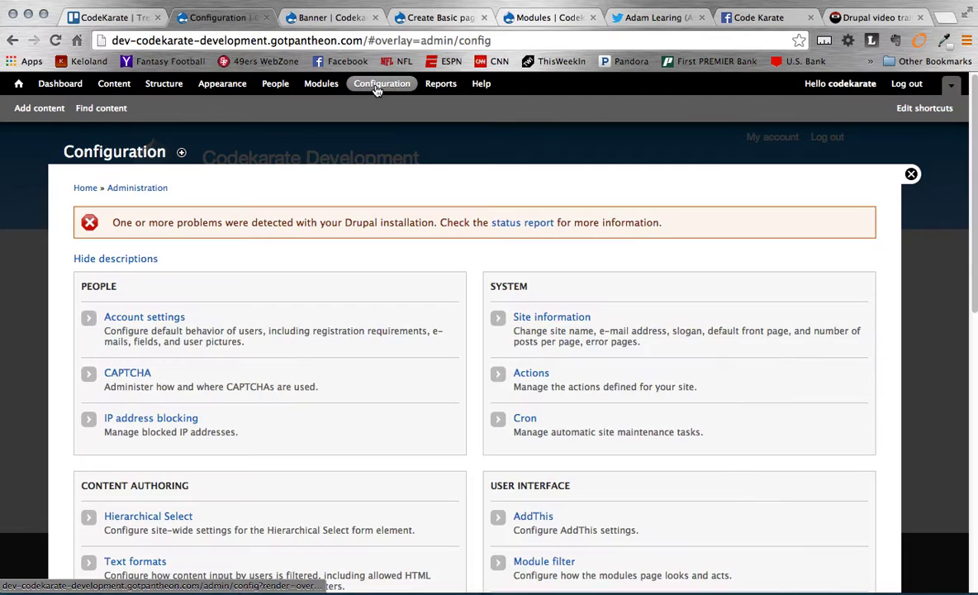
scroll(210, 367, down, 3)
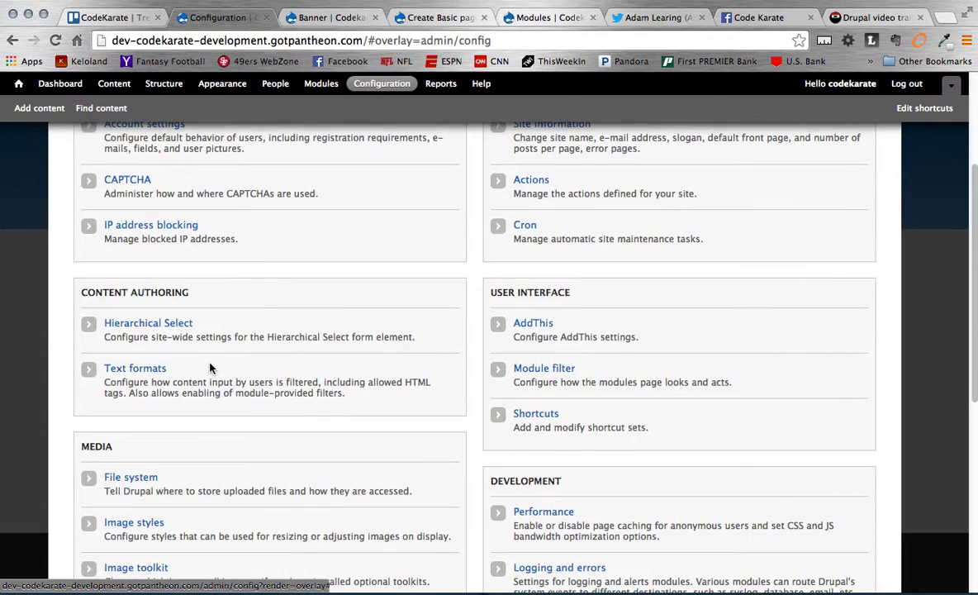
scroll(210, 368, down, 2)
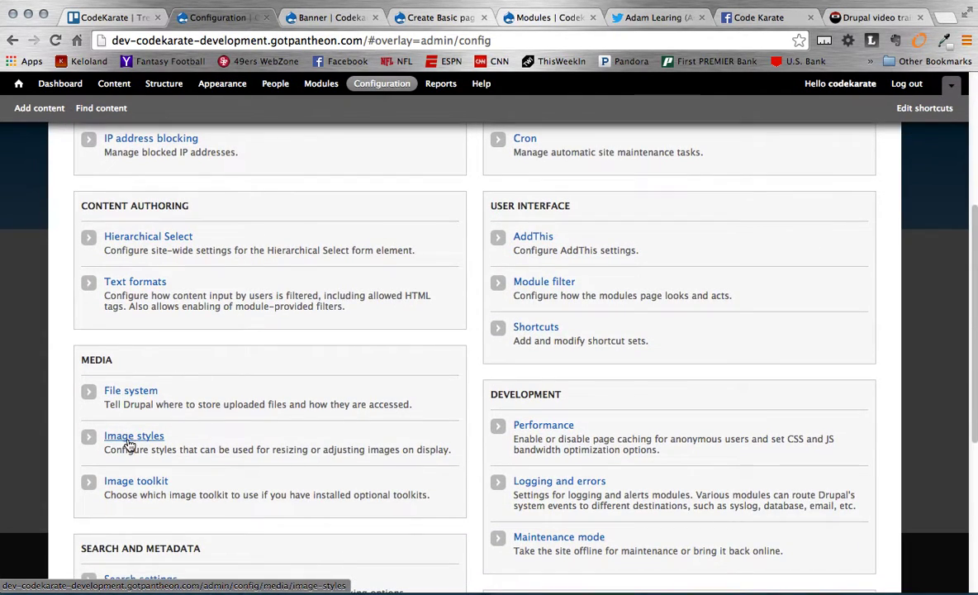
click(146, 439)
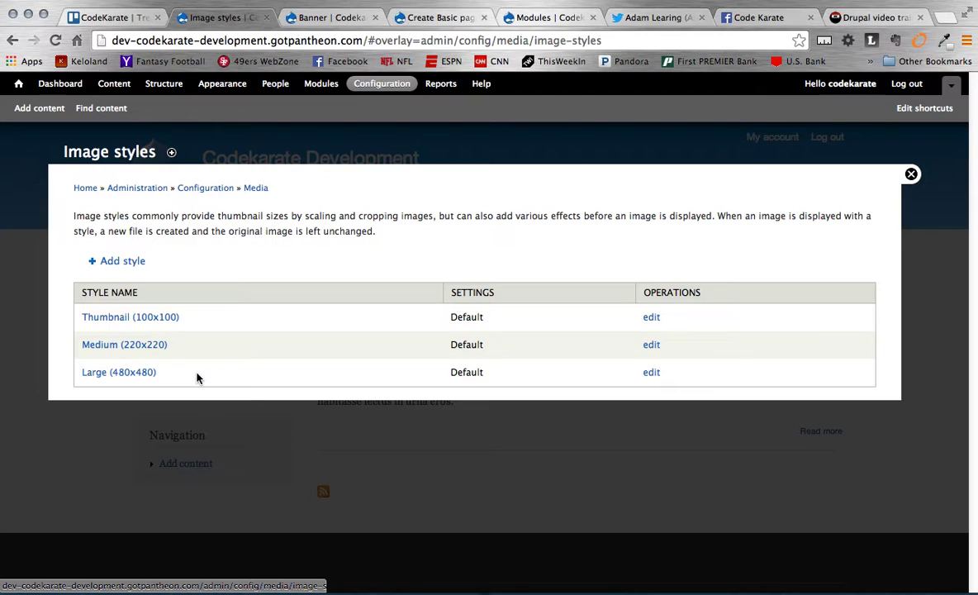
Step: Create a new image style named '150x150'
click(119, 262)
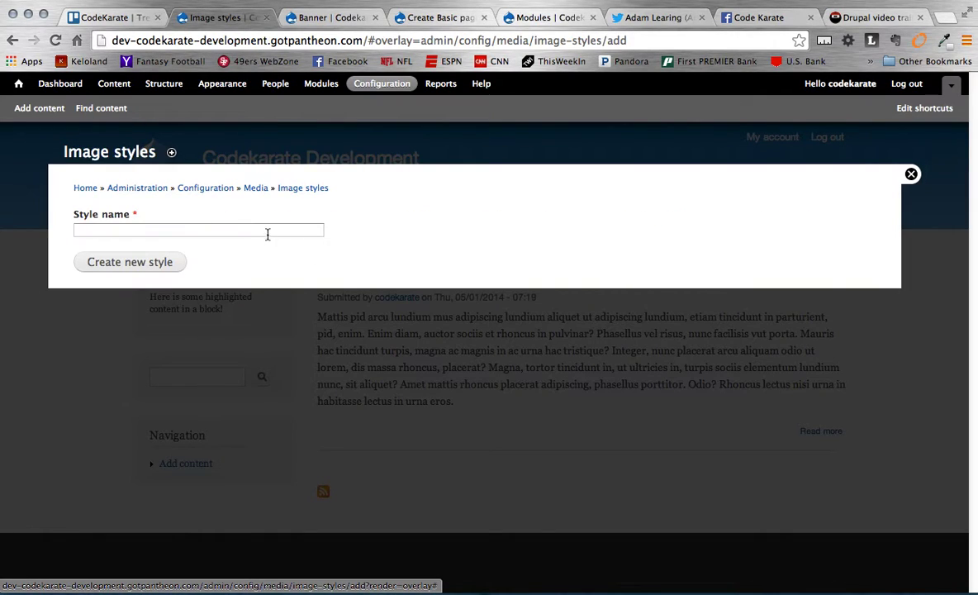
click(266, 232)
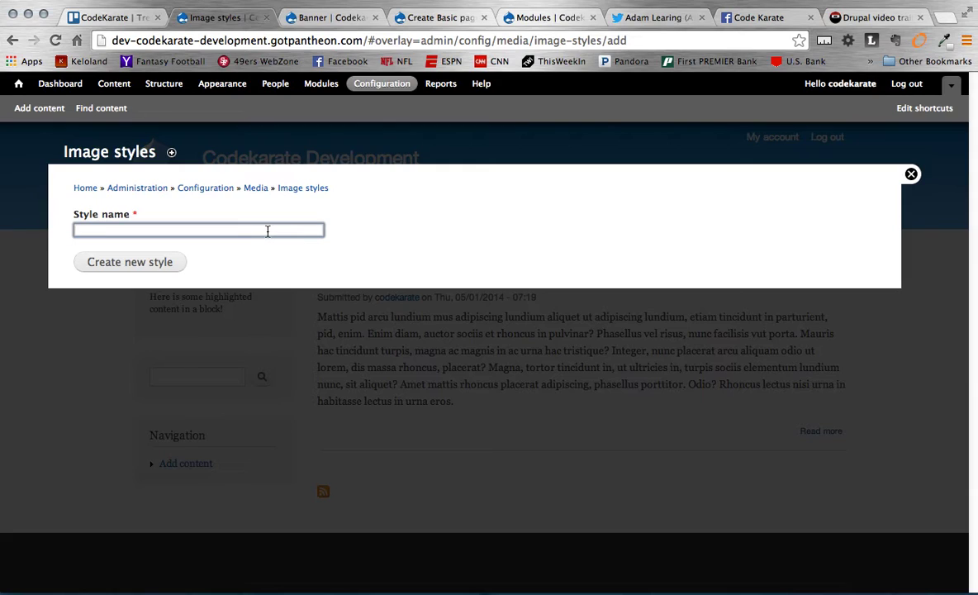
text(150)
key(Down)
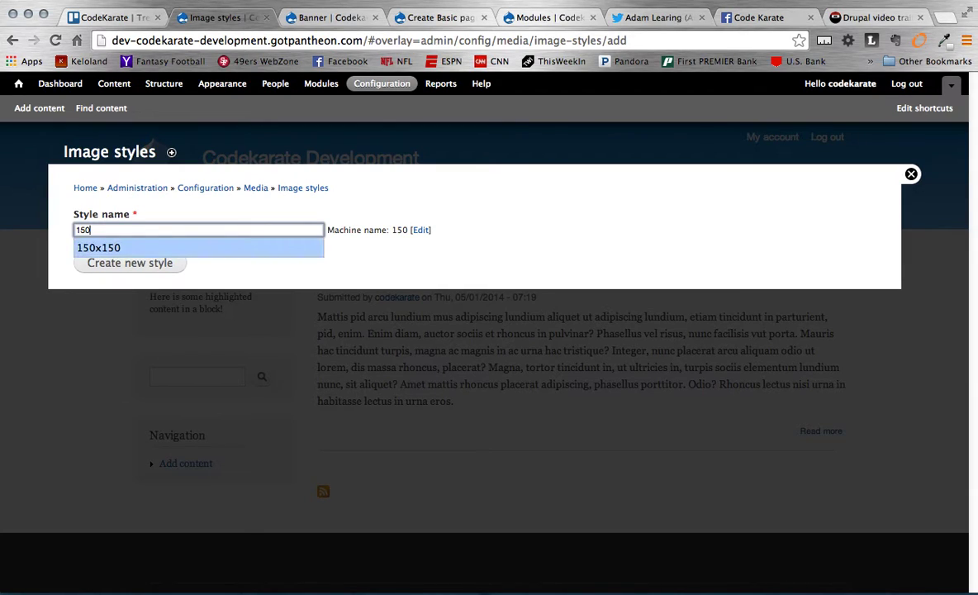
key(Return)
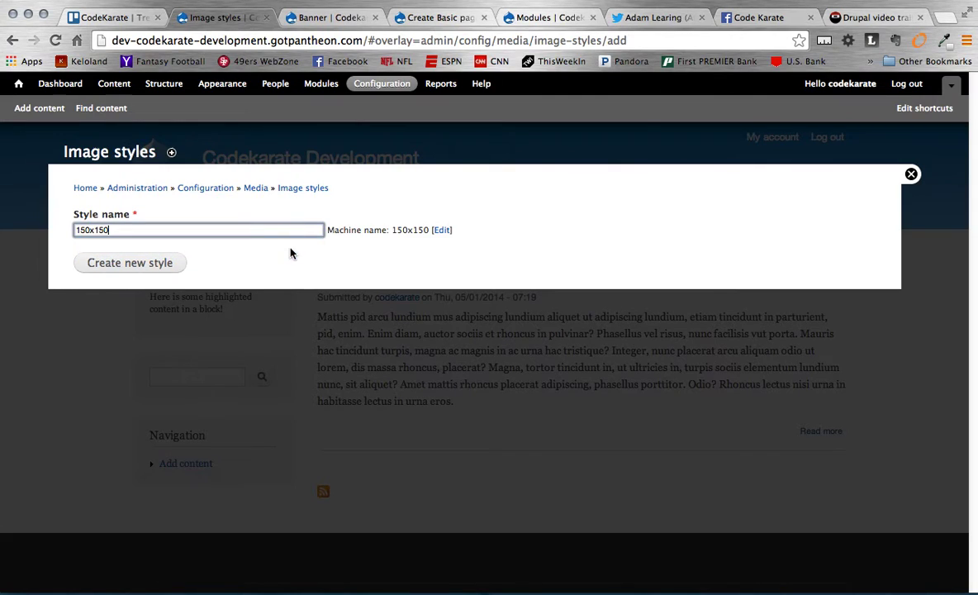
click(142, 264)
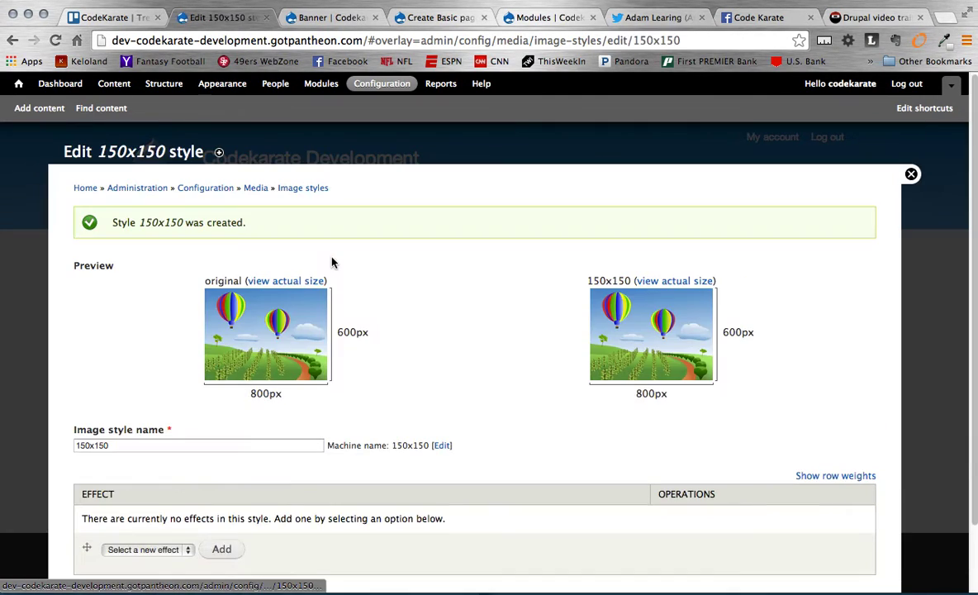
Step: Choose Scale as a new effect for the 150x150 style and add it
scroll(389, 322, down, 2)
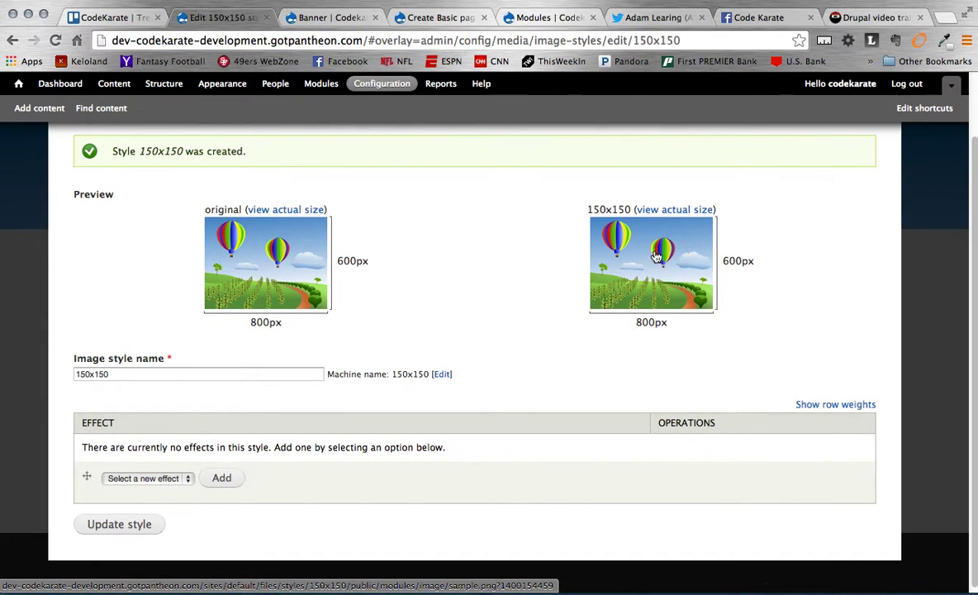
scroll(511, 278, down, 1)
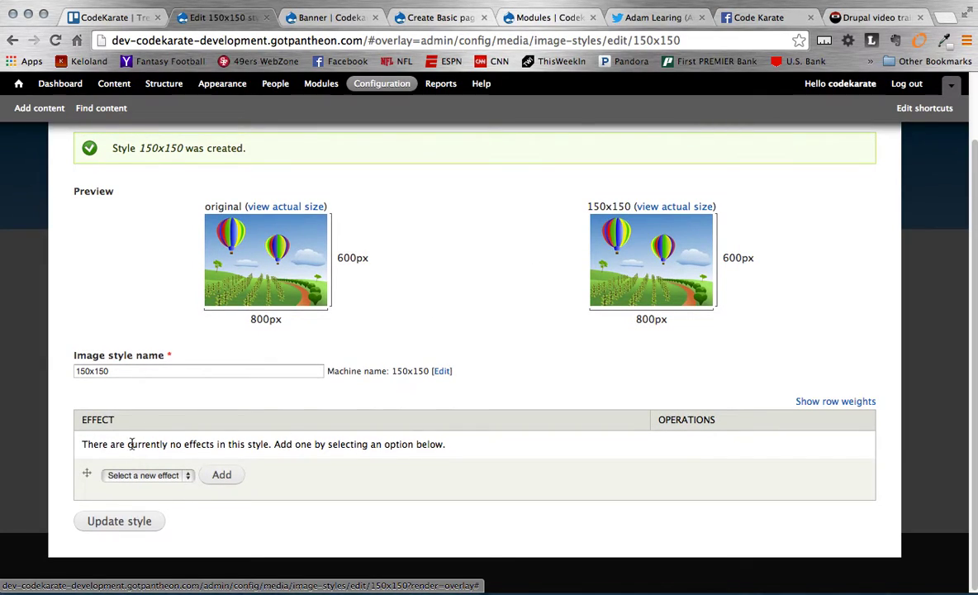
click(176, 477)
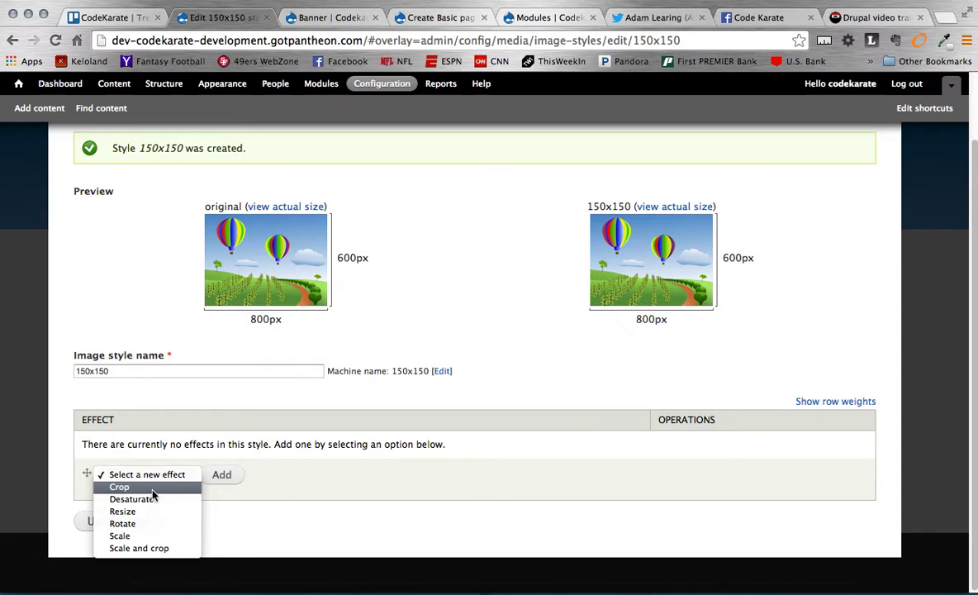
click(137, 538)
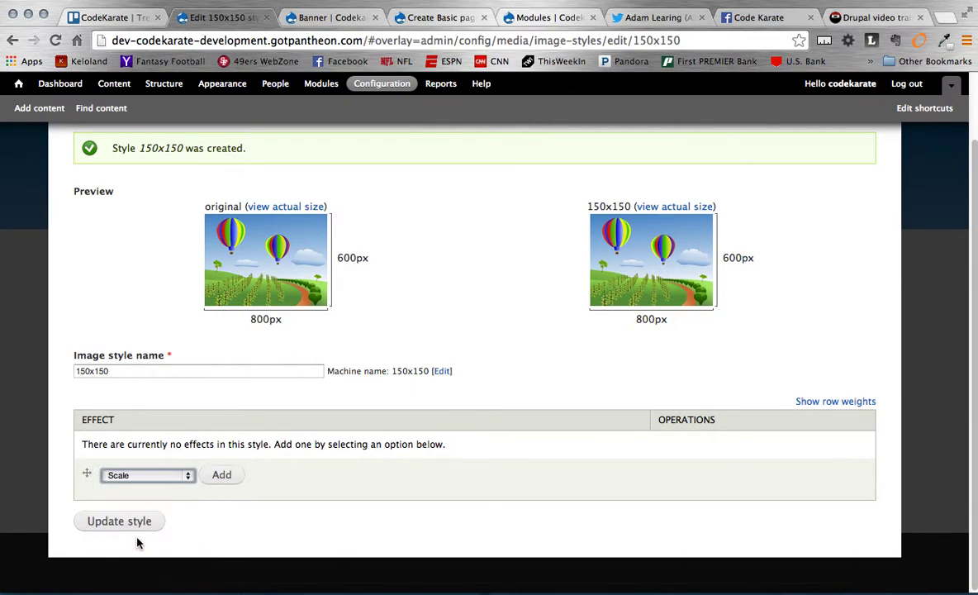
click(231, 475)
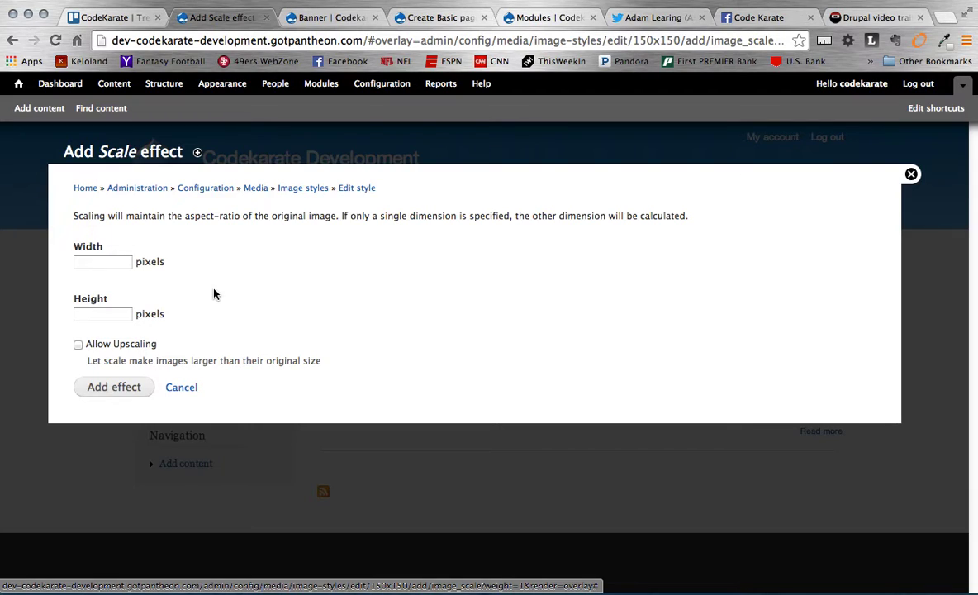
Step: Enter a Scale width of 150 pixels and add the effect to the 150x150 style
click(109, 265)
text(150)
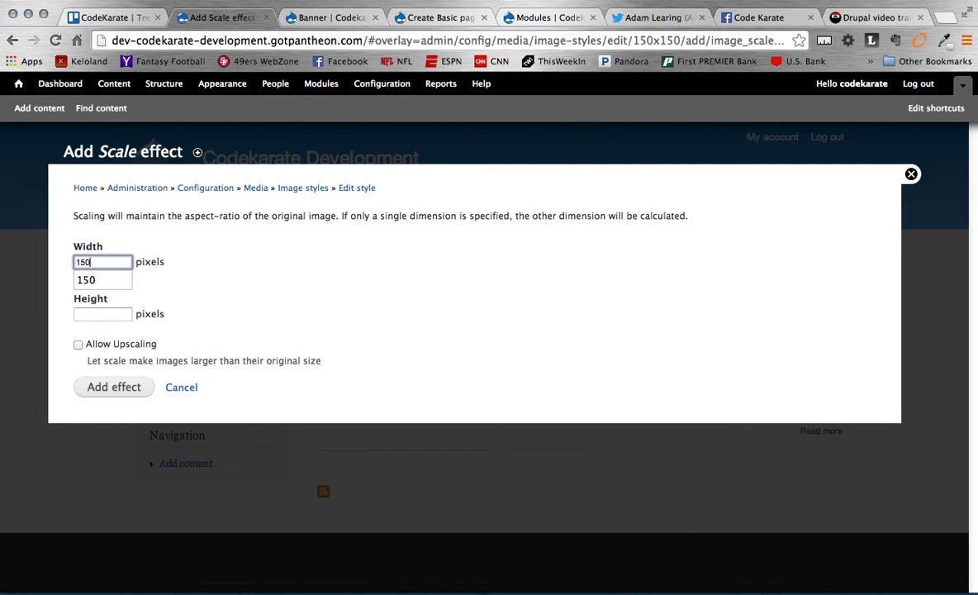
click(119, 283)
click(195, 313)
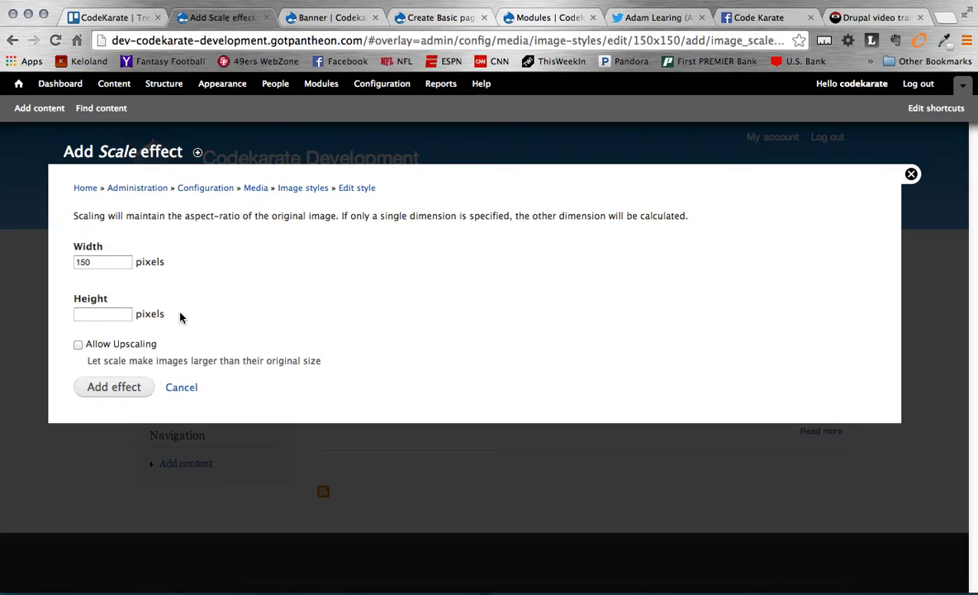
click(105, 392)
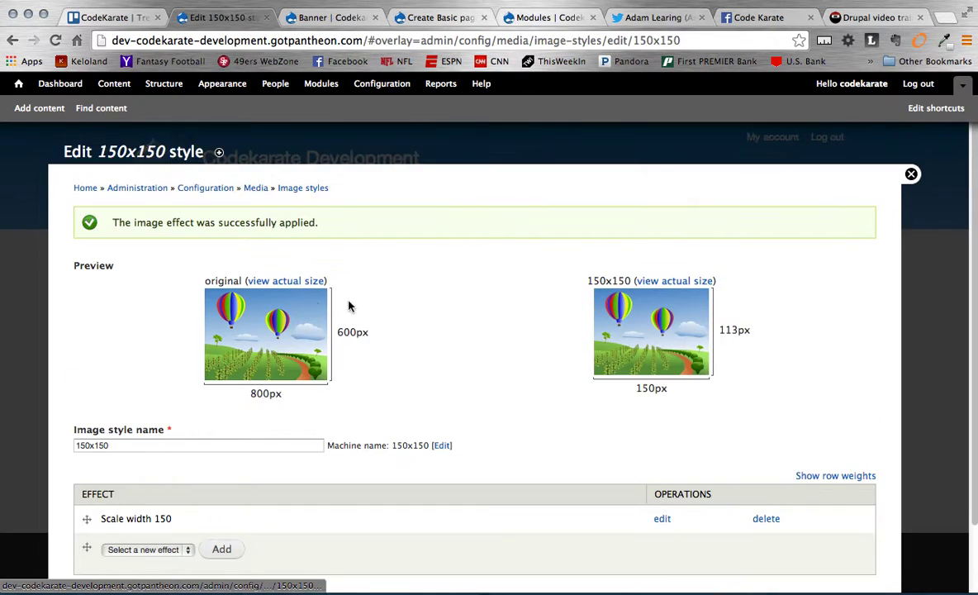
scroll(455, 353, down, 1)
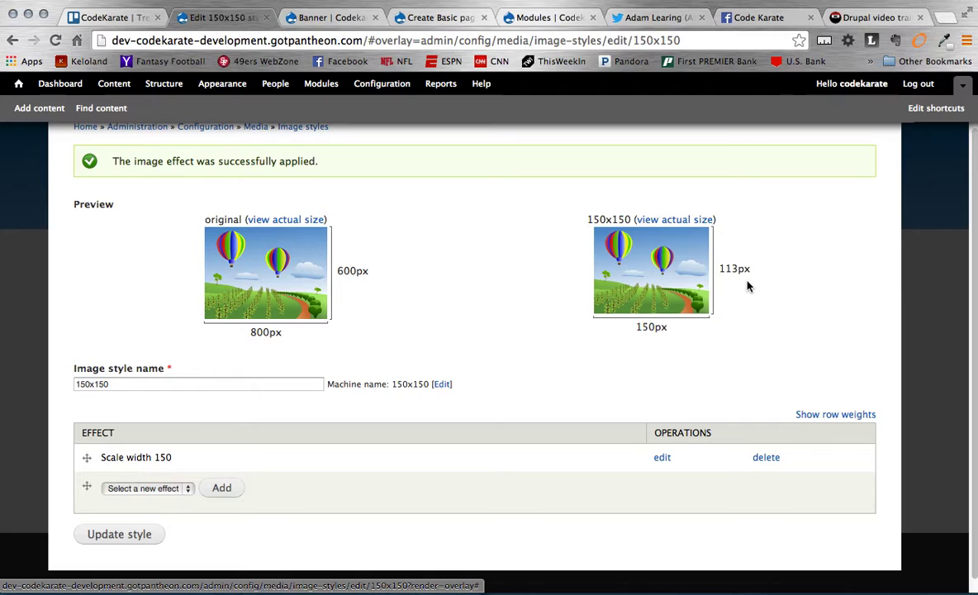
scroll(457, 384, down, 1)
click(177, 474)
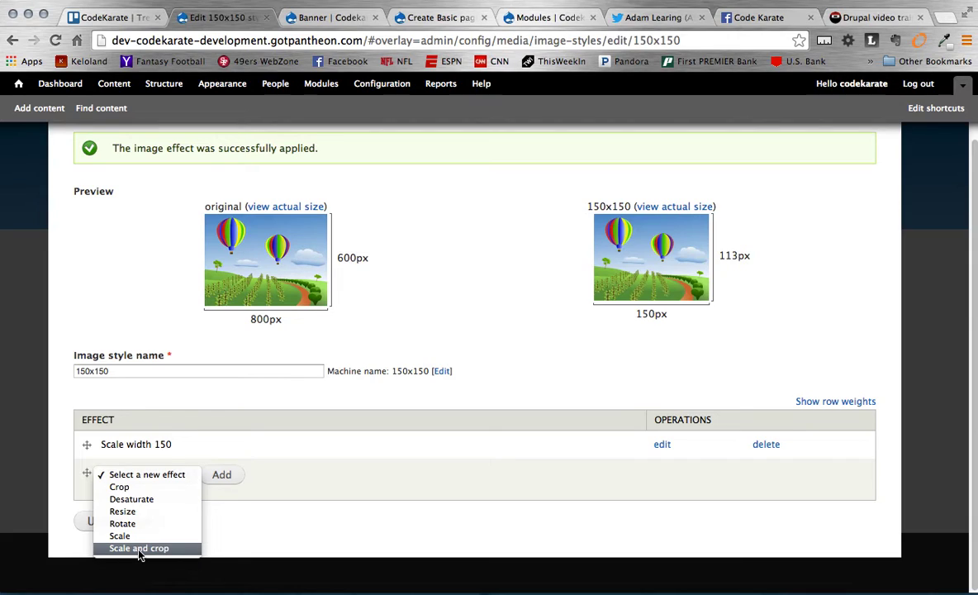
click(221, 424)
click(387, 475)
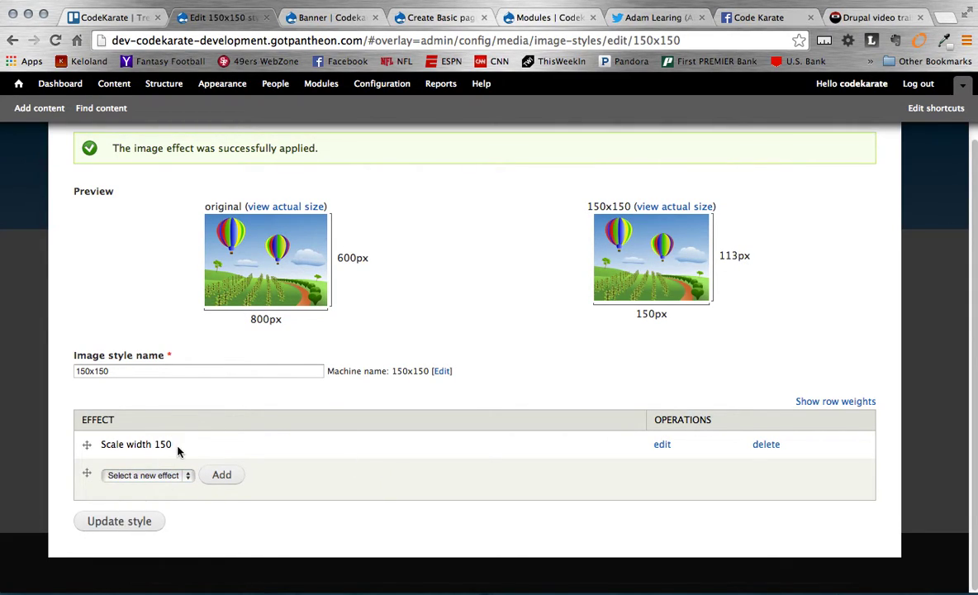
drag(176, 450, 87, 443)
Step: Search Google Images for 'bunny' and open the full-size orange lop-eared bunny picture
click(263, 421)
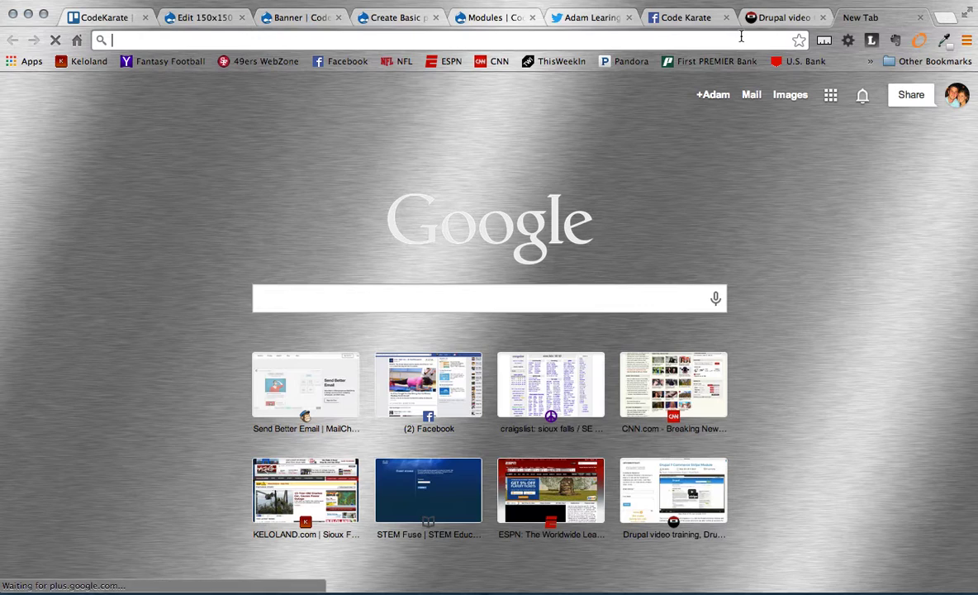
text(bunny)
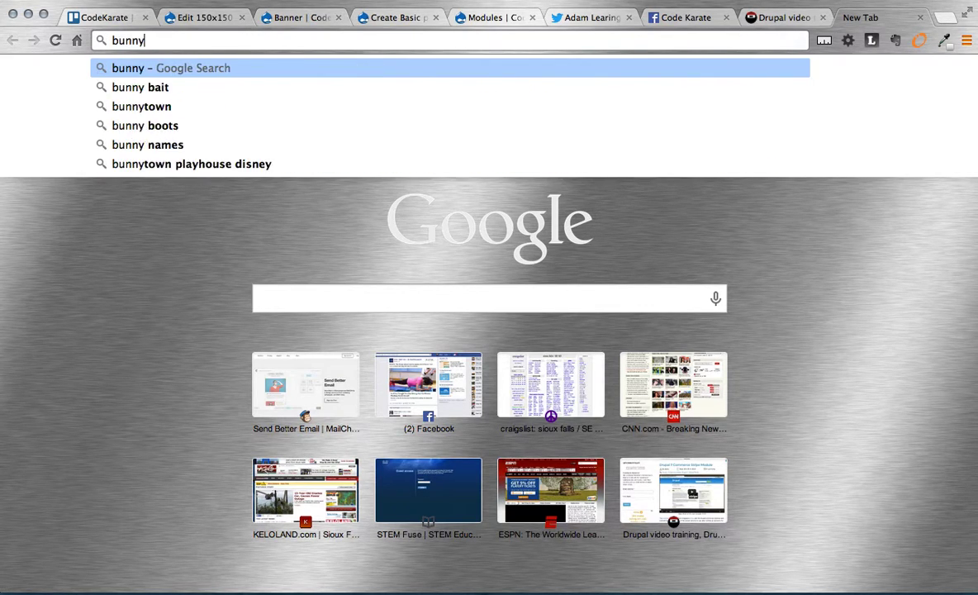
key(Return)
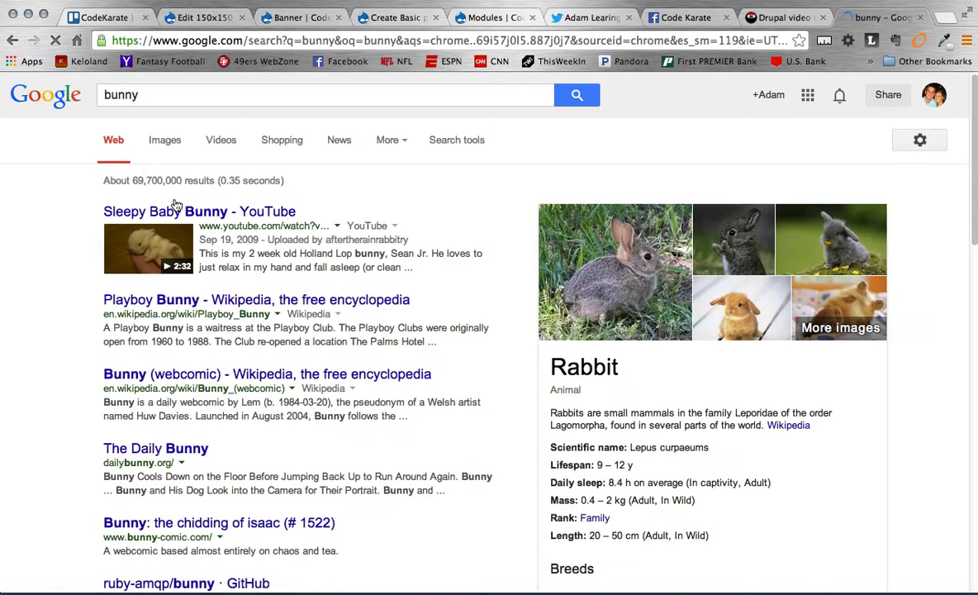
click(181, 142)
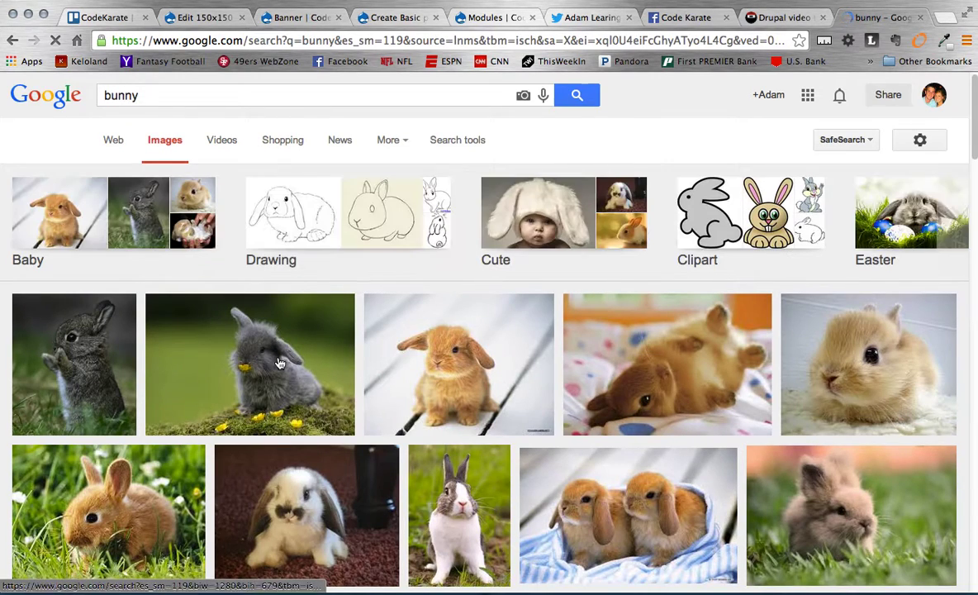
click(468, 369)
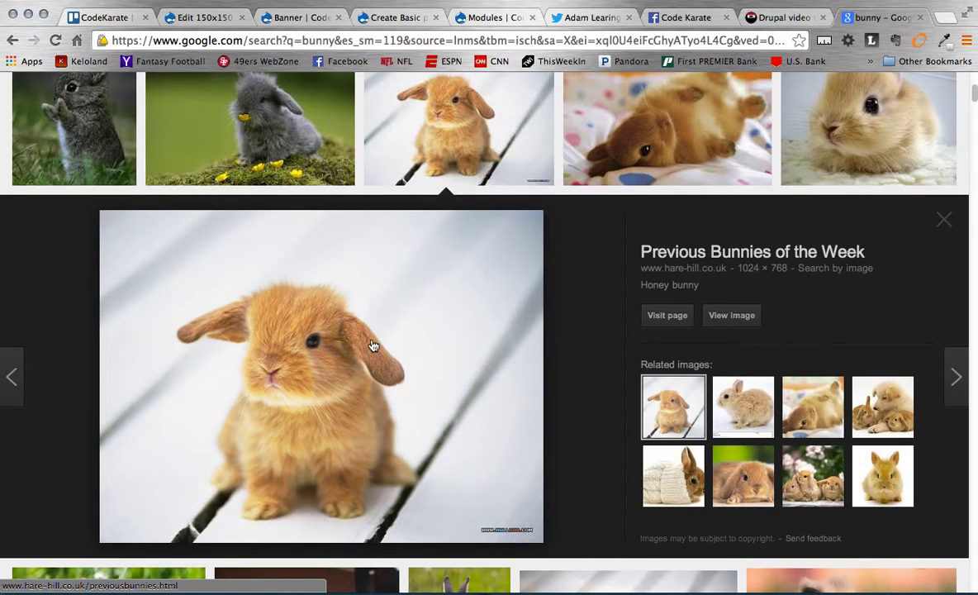
click(732, 316)
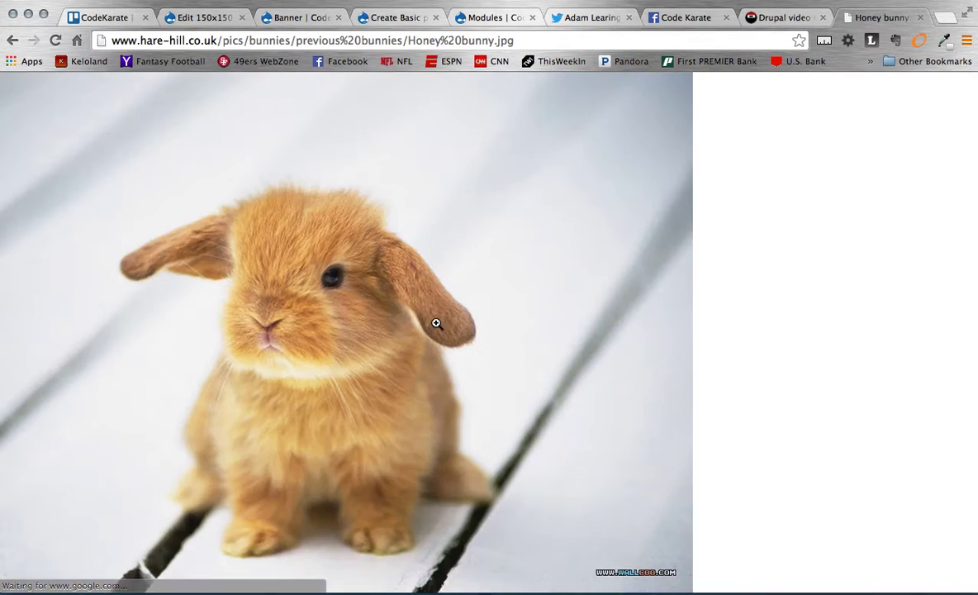
Step: Save the bunny picture as bunny.jpg and return to the Create Basic page form
right_click(389, 321)
click(420, 323)
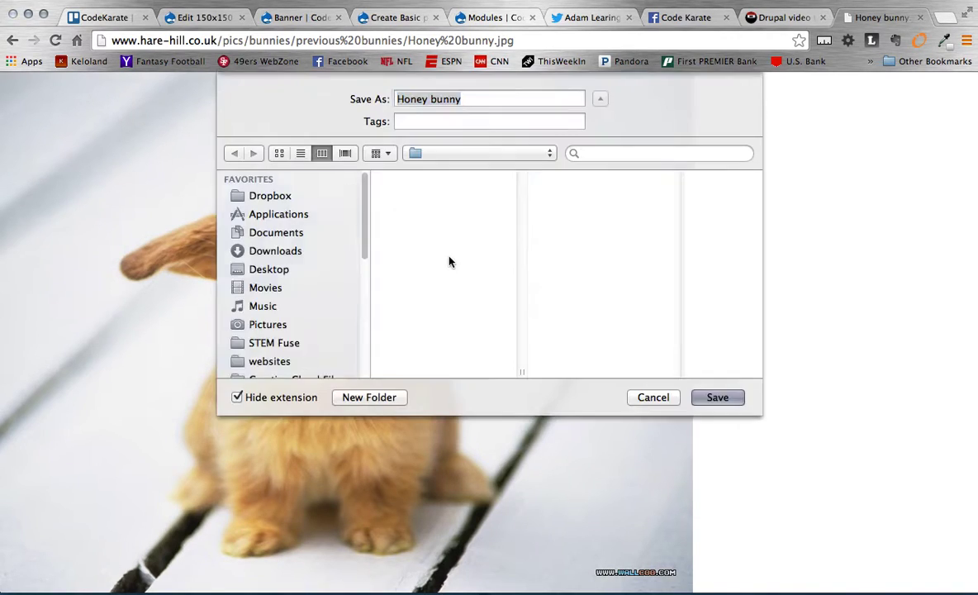
text(bunny)
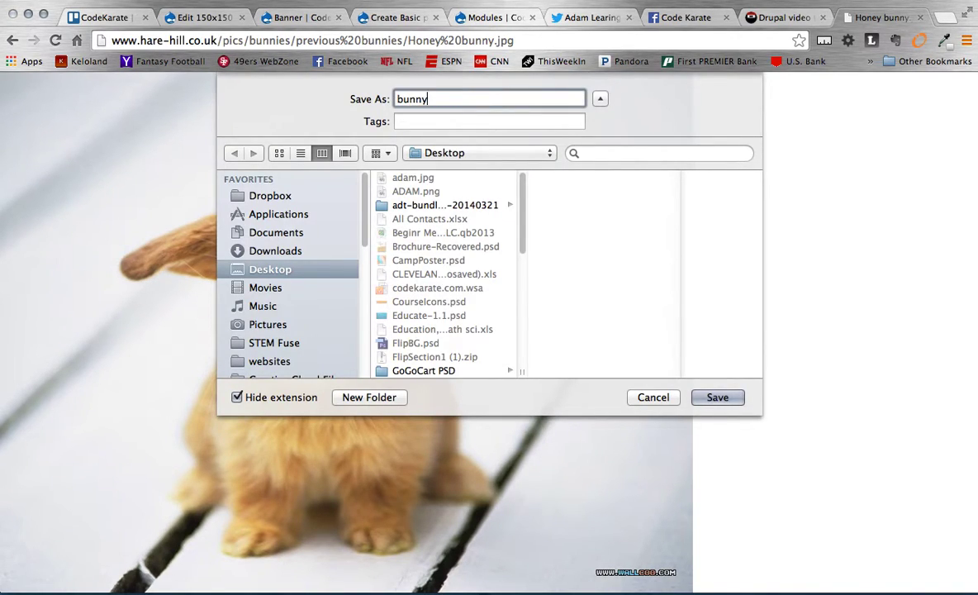
key(Return)
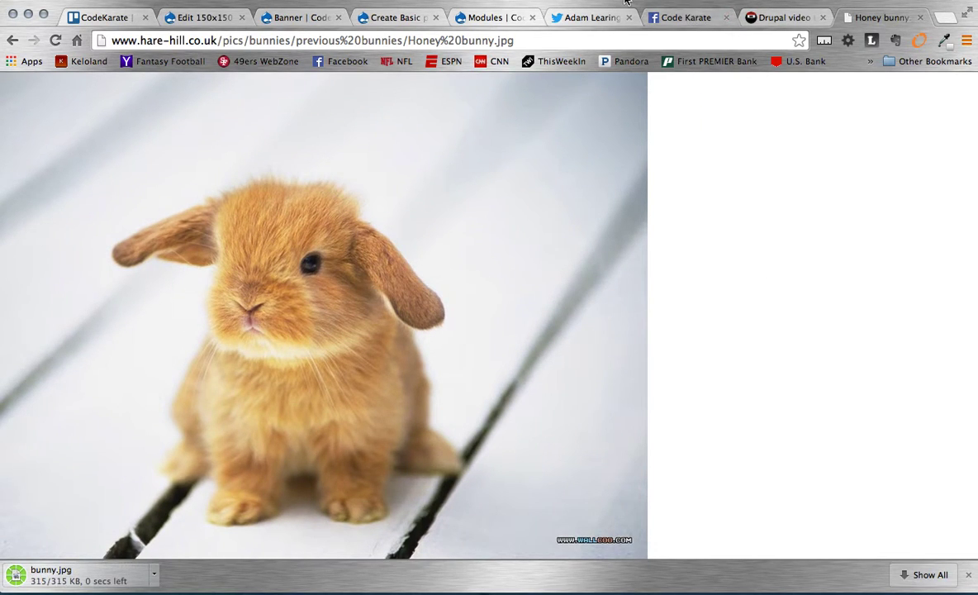
click(384, 19)
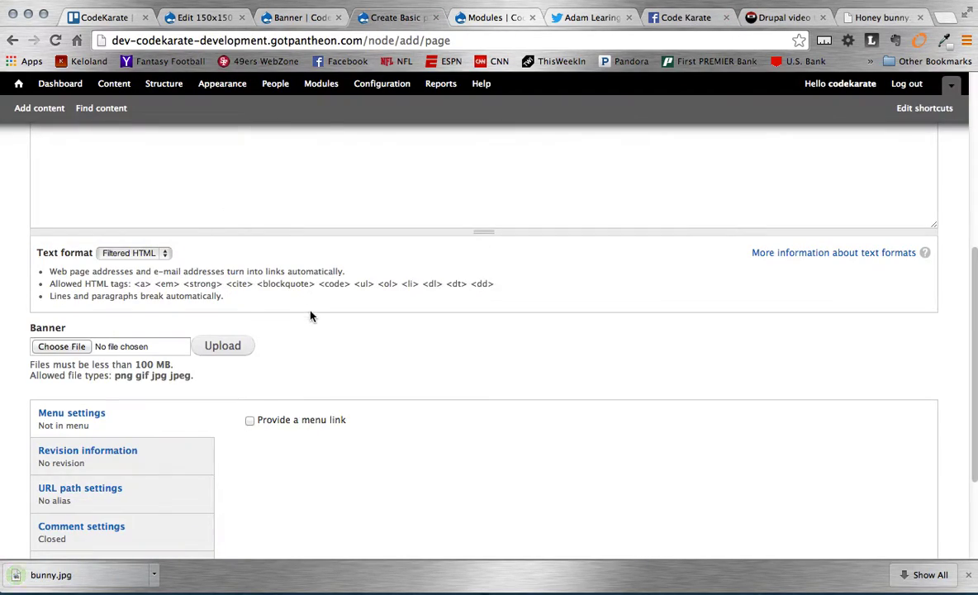
Step: Reload a blank Create Basic page form and enter the title 'Bunny'
scroll(310, 311, up, 5)
scroll(311, 311, up, 1)
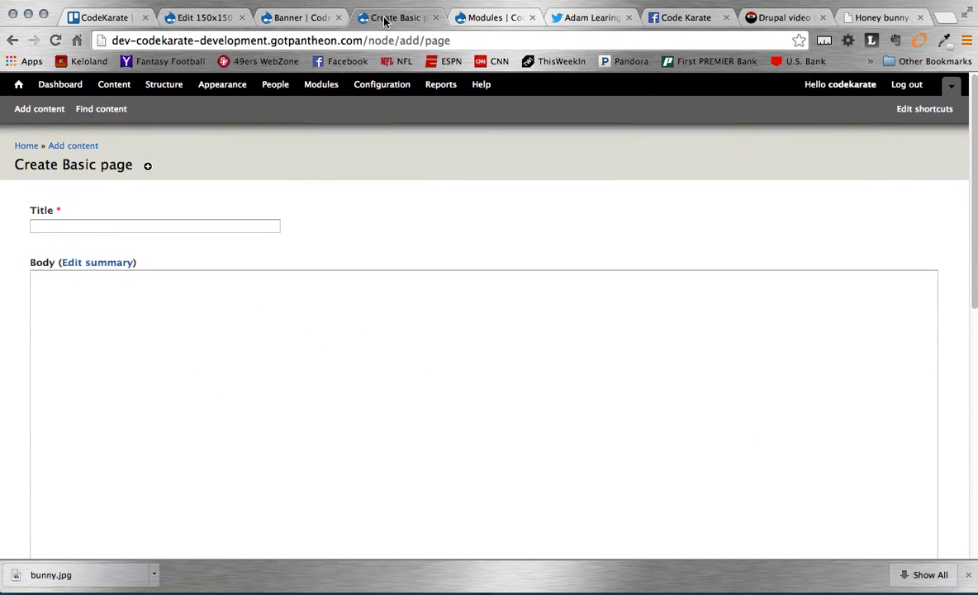
click(363, 40)
key(Return)
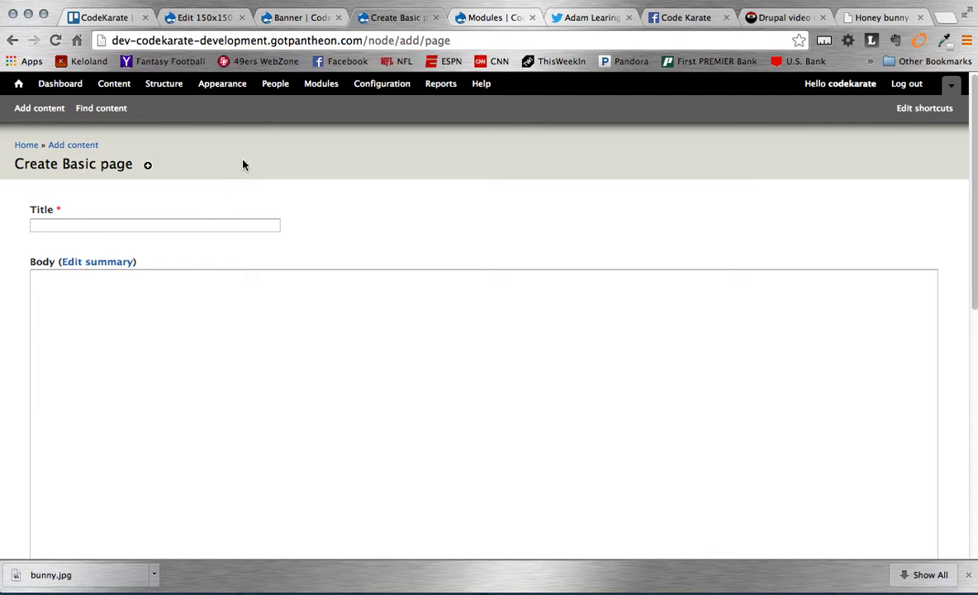
click(213, 223)
text(Bunny)
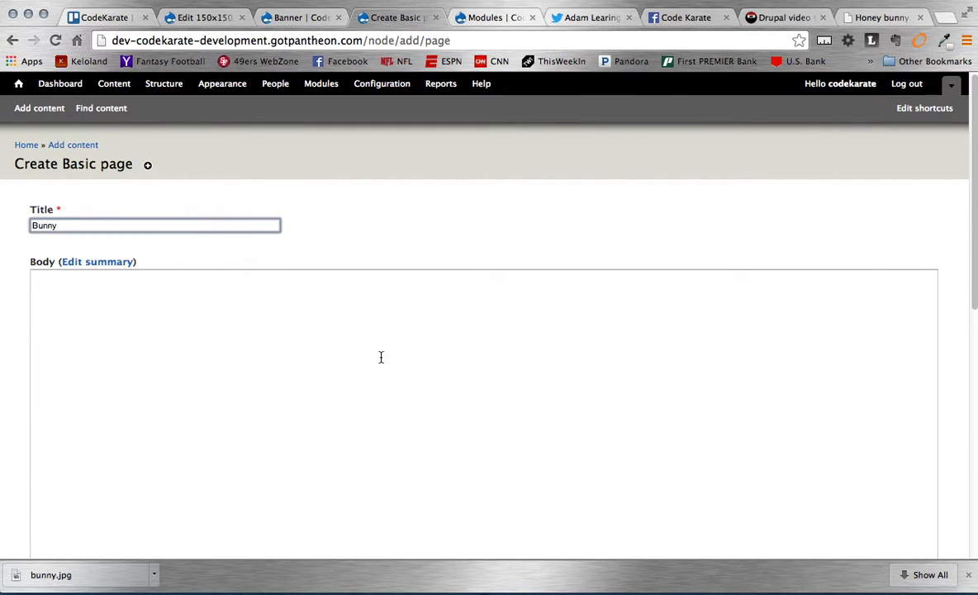
Step: Choose bunny.jpg from the Desktop for the Banner field and upload it
scroll(380, 356, down, 8)
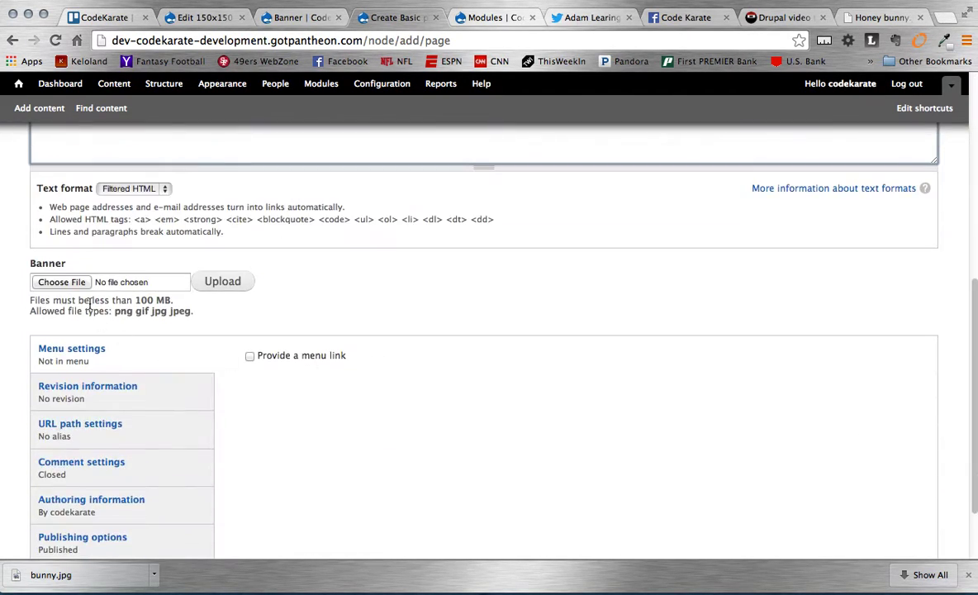
click(76, 285)
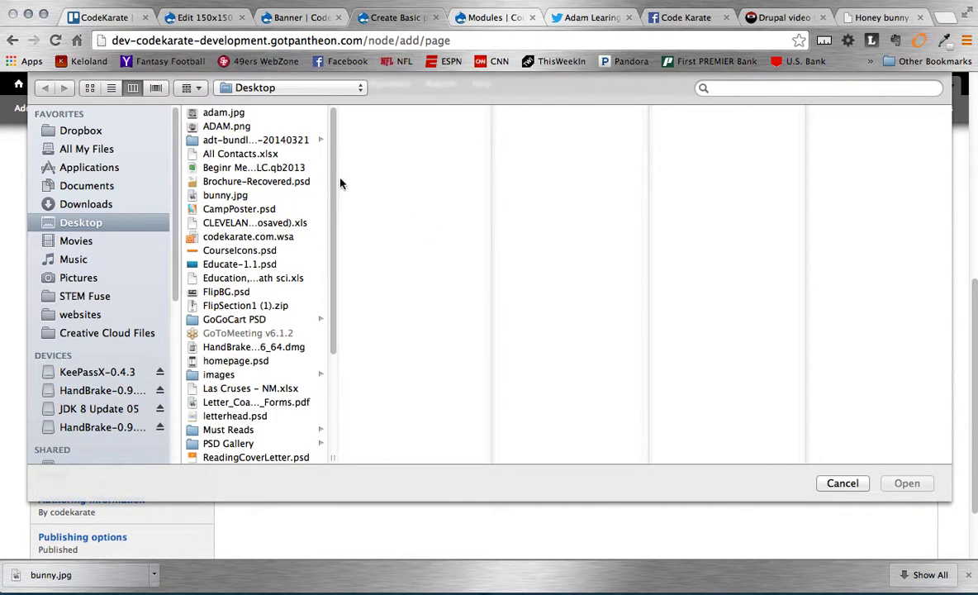
click(224, 194)
click(907, 484)
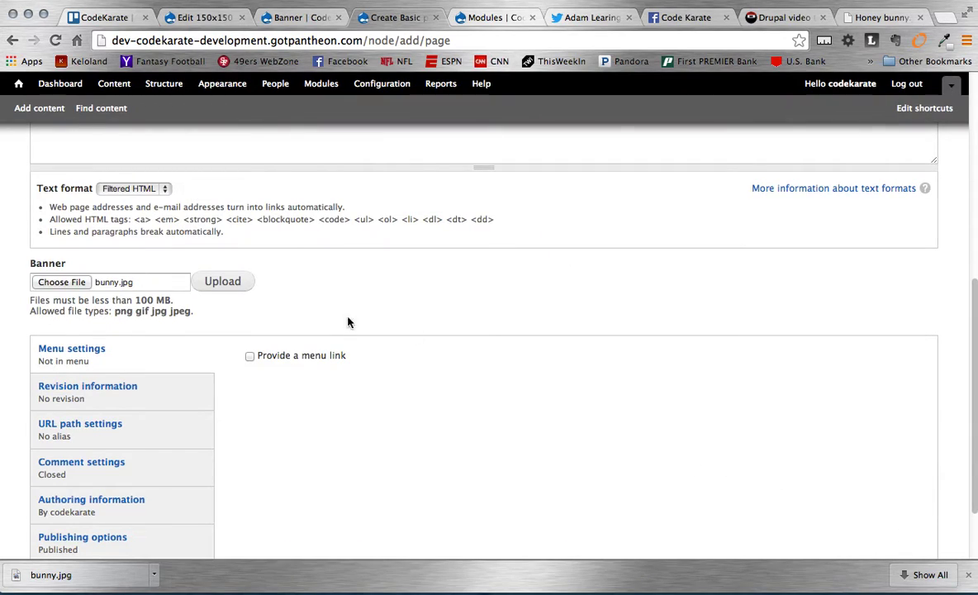
click(240, 284)
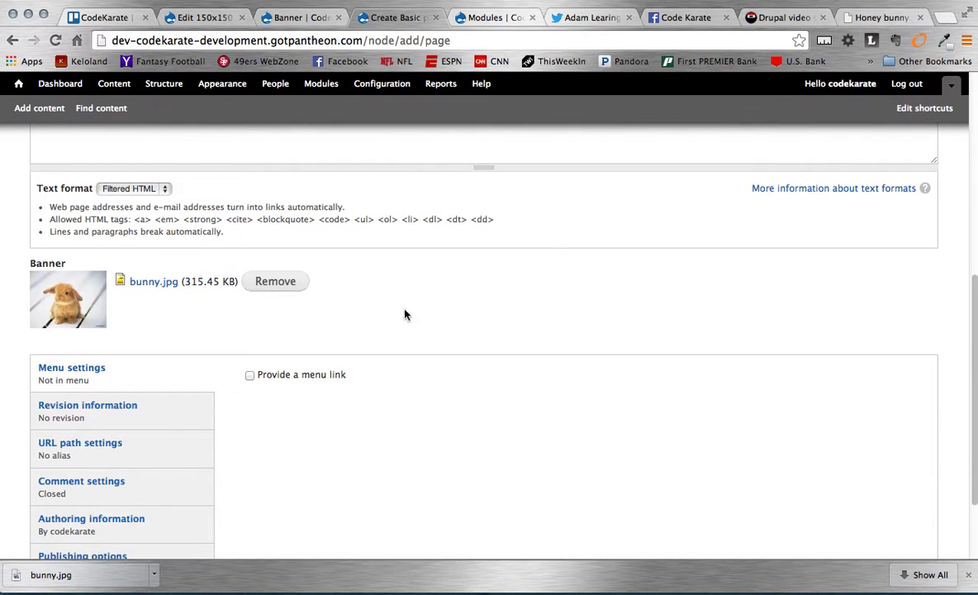
Step: Save the new Bunny page and dismiss the download notice
key(ctrl+Up)
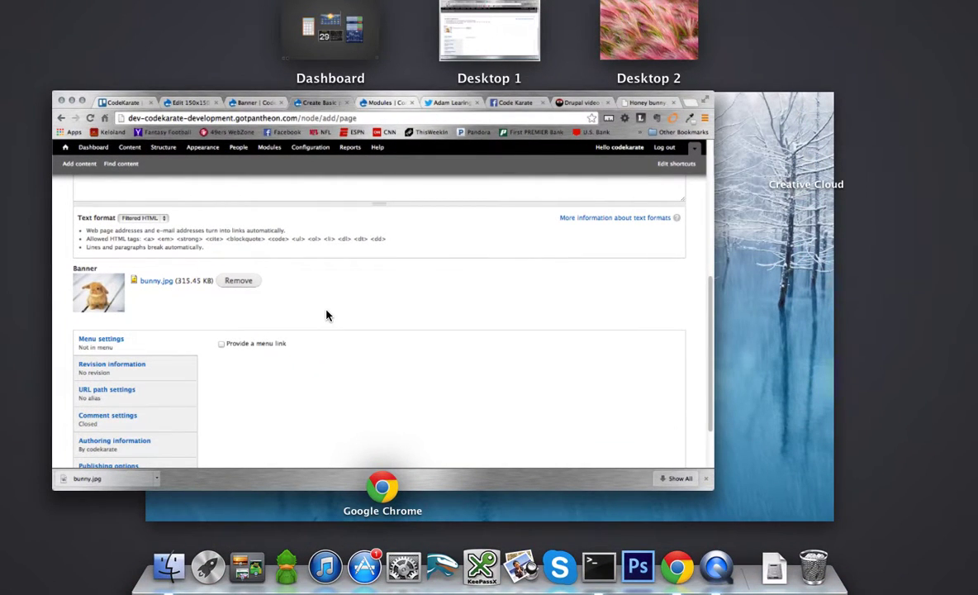
click(394, 336)
scroll(402, 336, down, 3)
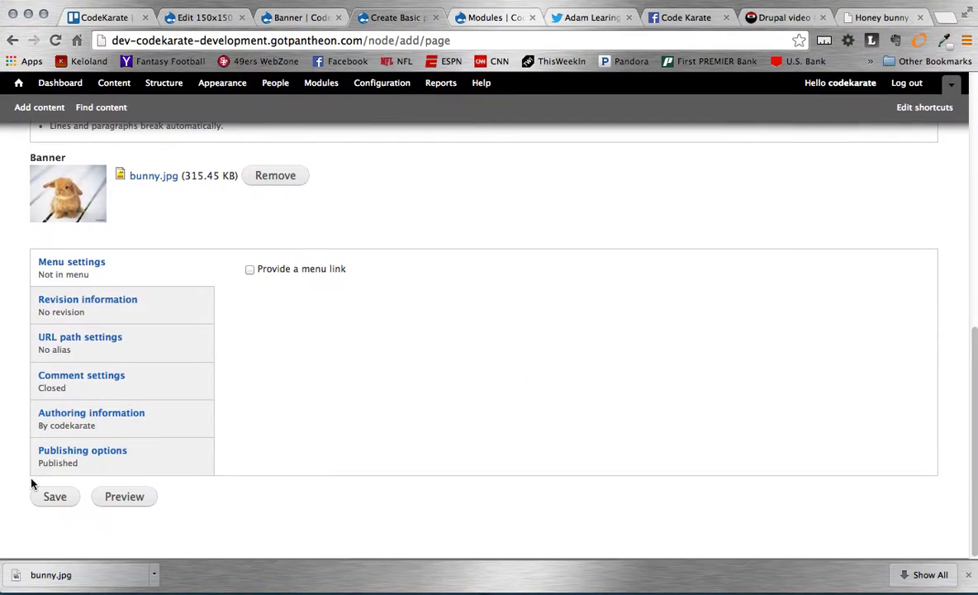
click(56, 500)
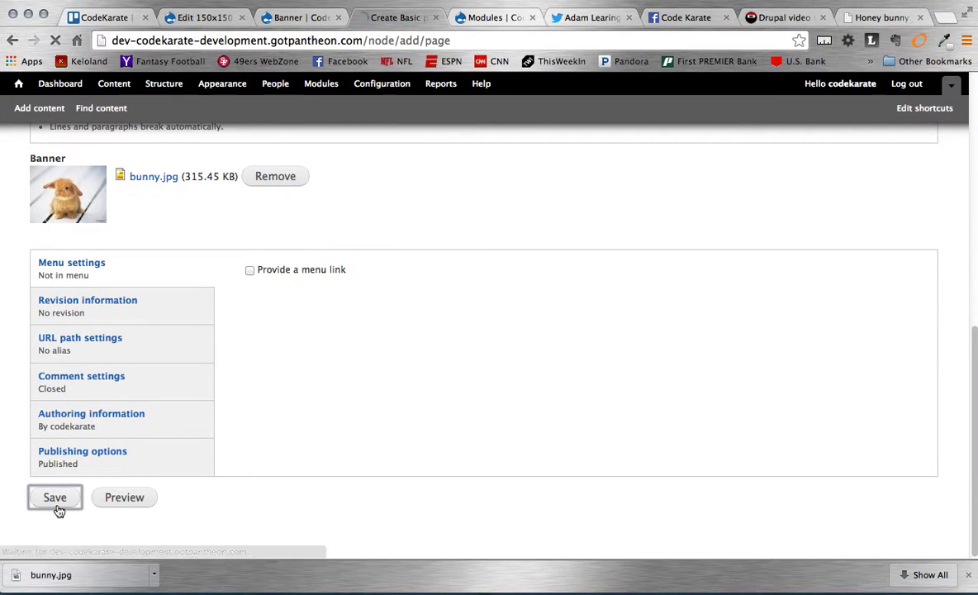
click(970, 578)
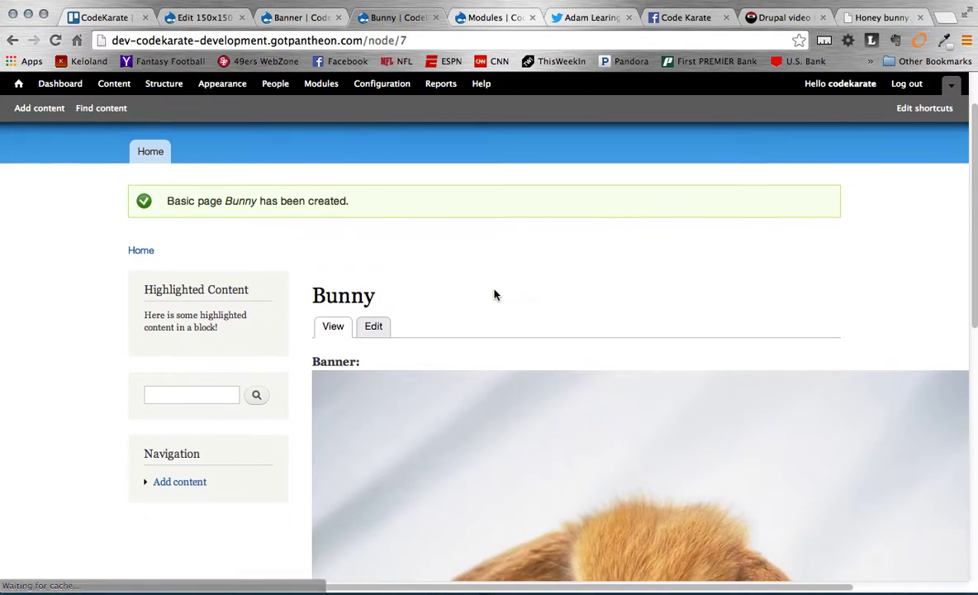
scroll(495, 295, down, 5)
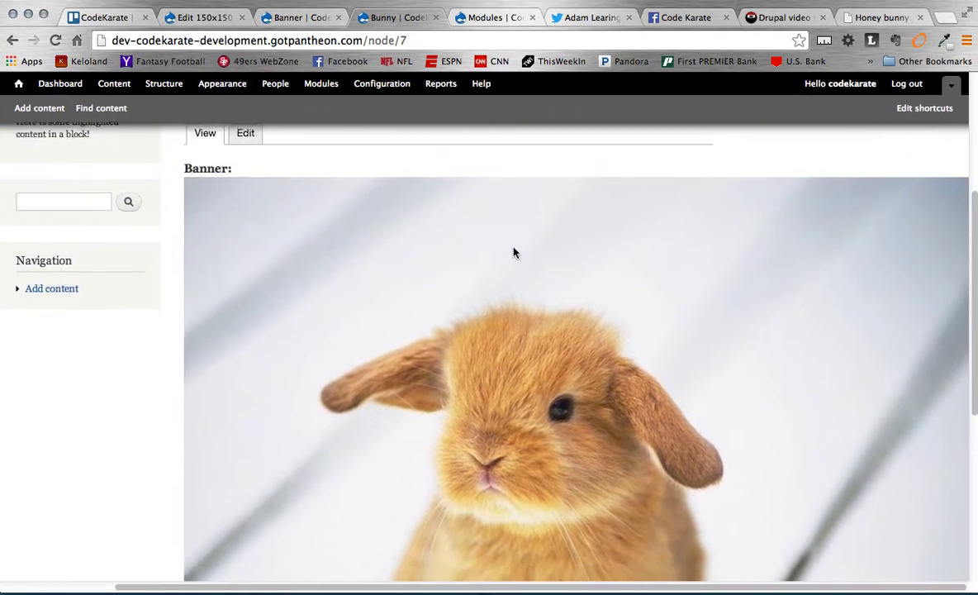
scroll(512, 252, down, 6)
scroll(512, 252, up, 4)
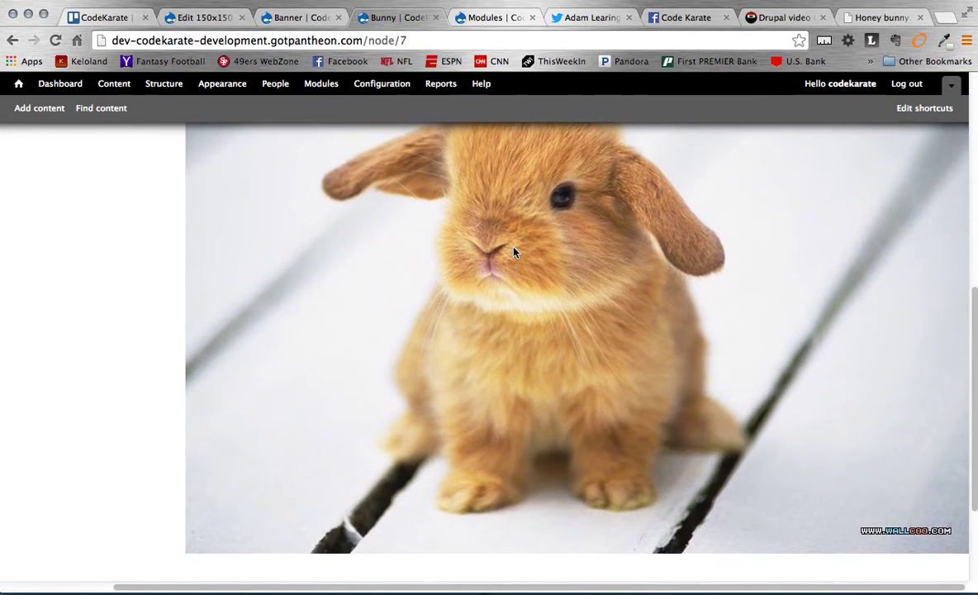
scroll(513, 252, up, 2)
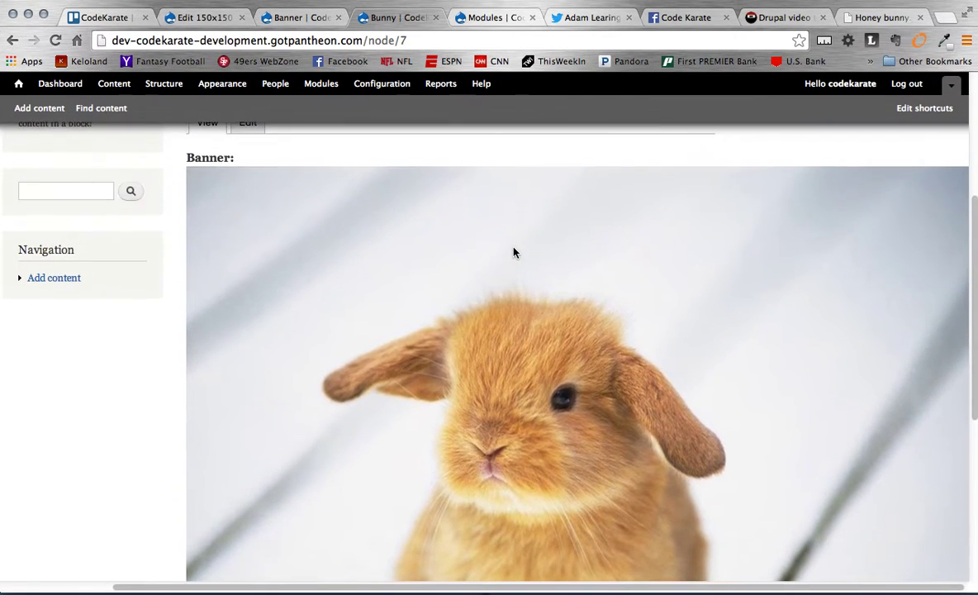
scroll(513, 252, down, 3)
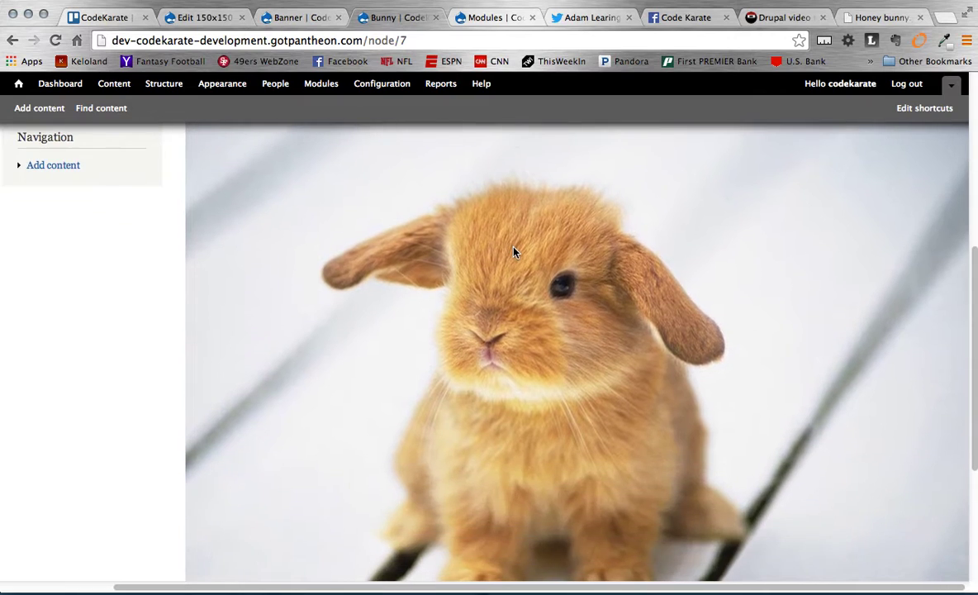
scroll(513, 252, up, 3)
scroll(513, 252, up, 5)
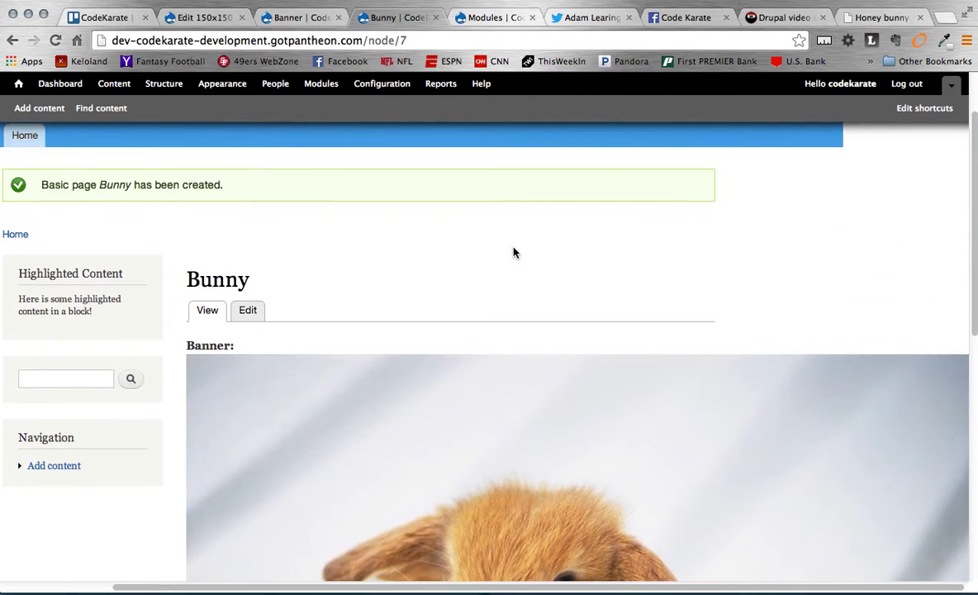
scroll(513, 252, left, 2)
scroll(513, 252, up, 3)
scroll(513, 252, left, 1)
scroll(513, 252, down, 3)
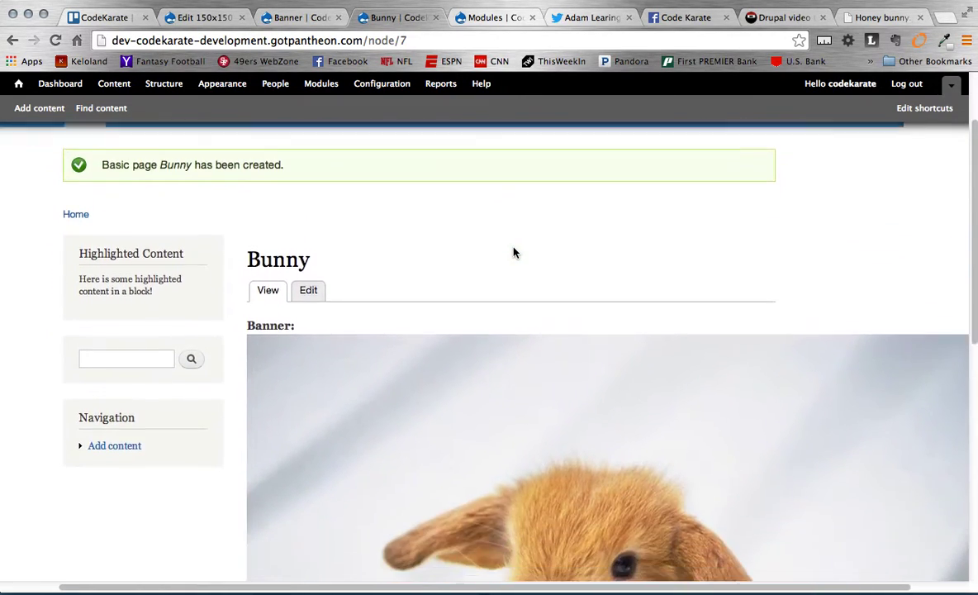
scroll(513, 252, up, 2)
scroll(513, 252, up, 2)
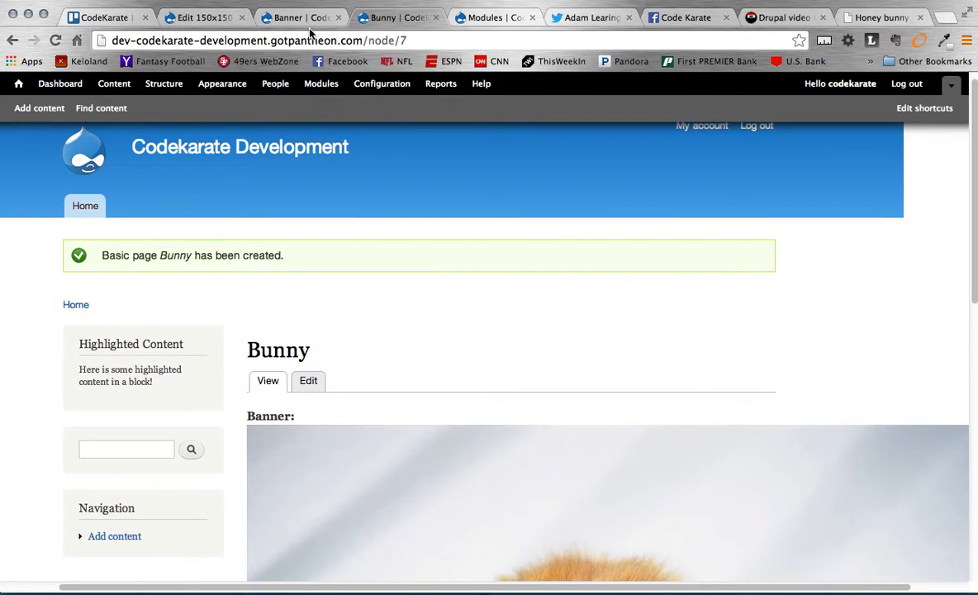
Step: Go through Structure and Content types to the Basic page fields, then its display settings
click(155, 89)
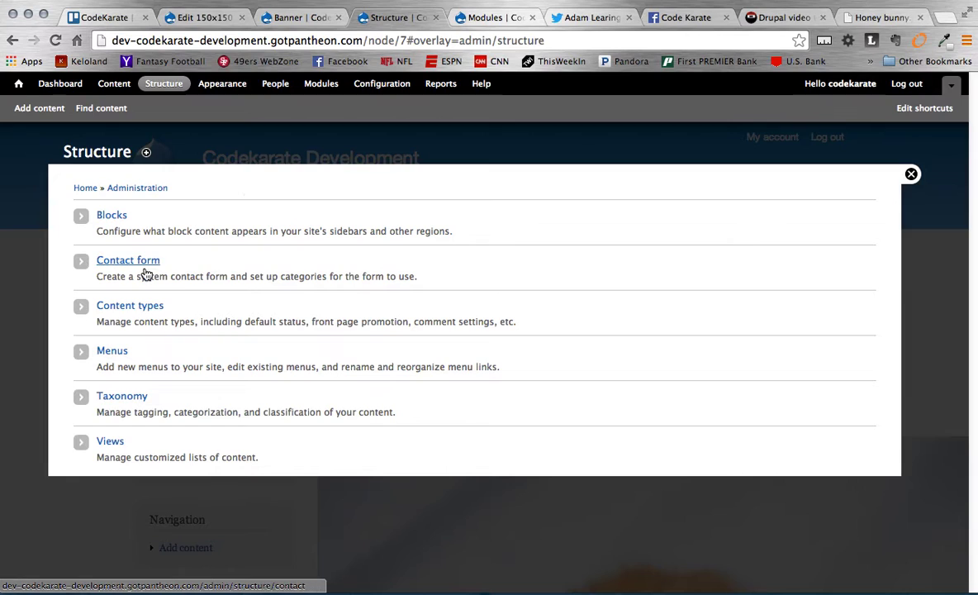
click(138, 308)
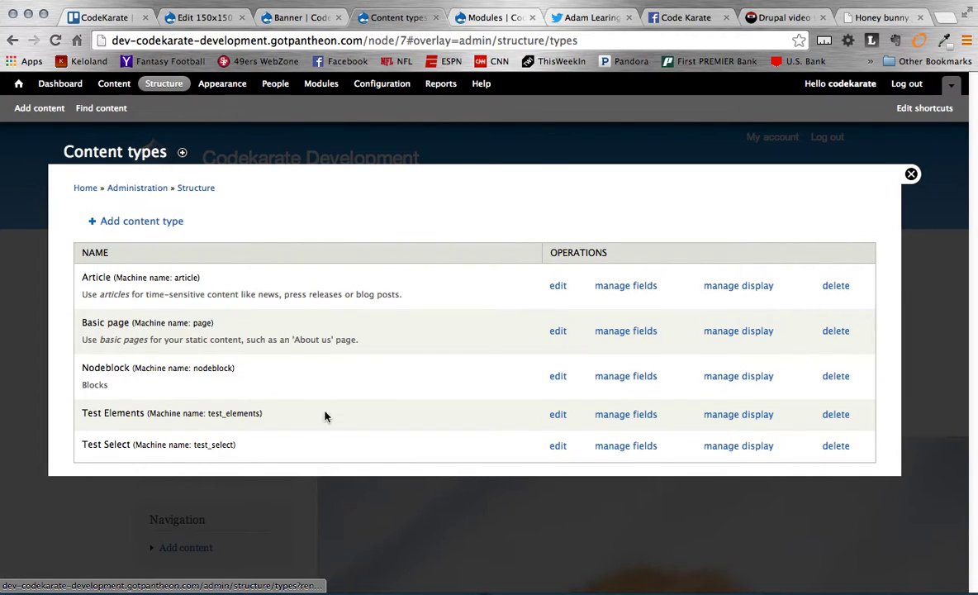
click(640, 331)
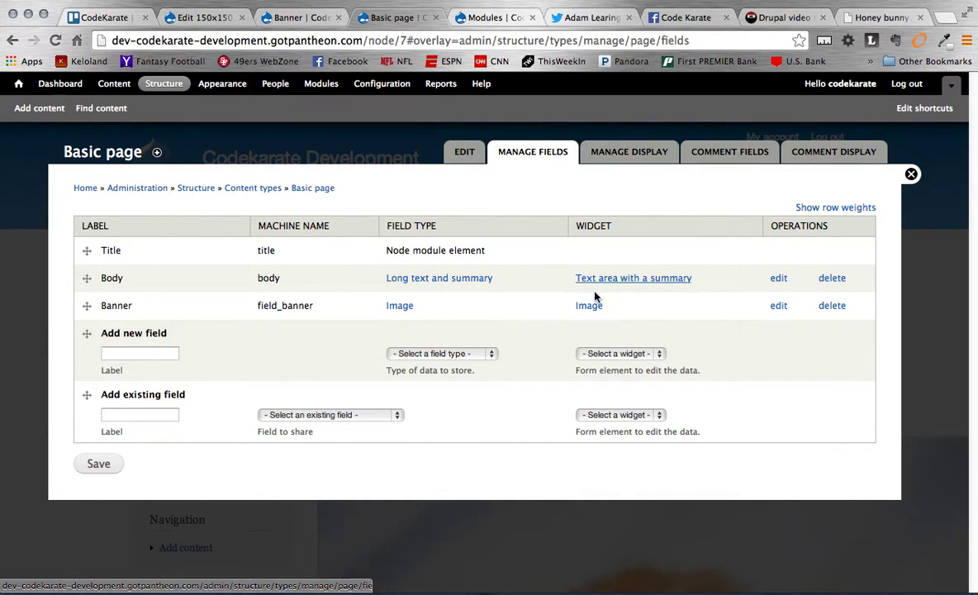
click(635, 160)
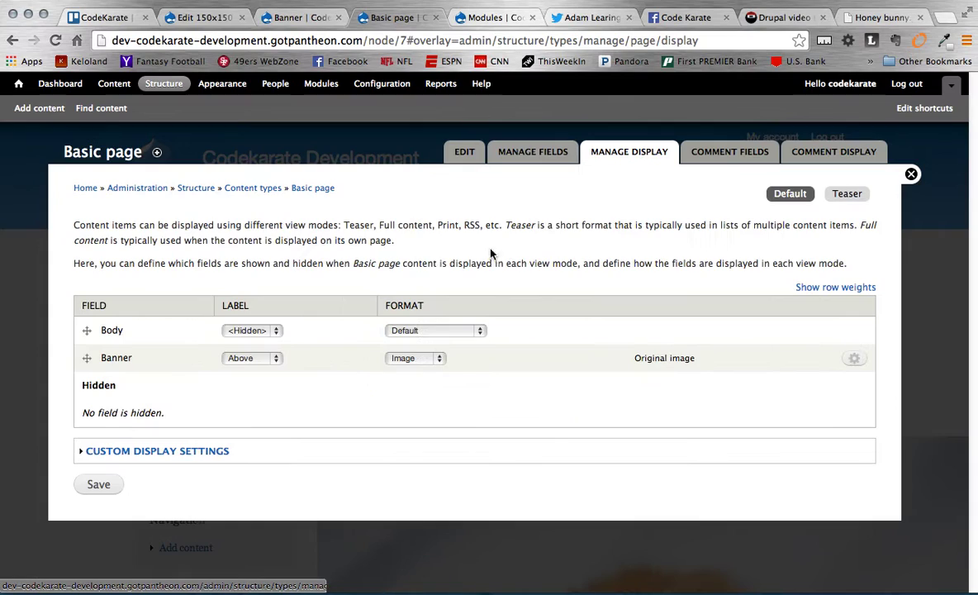
Step: Keep the Banner format as Image and set its image style to 150x150, then update
click(414, 358)
click(726, 366)
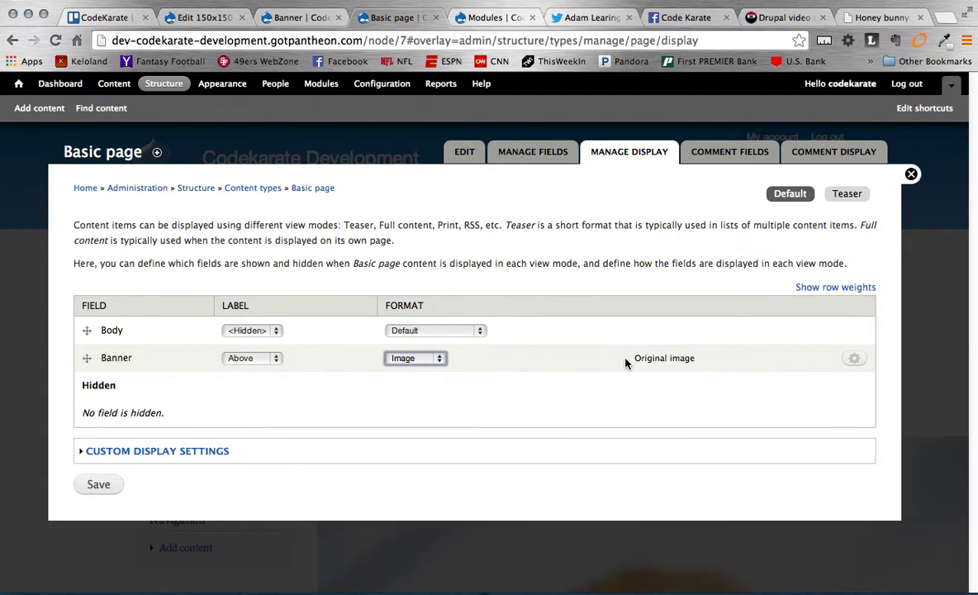
drag(629, 363, 695, 359)
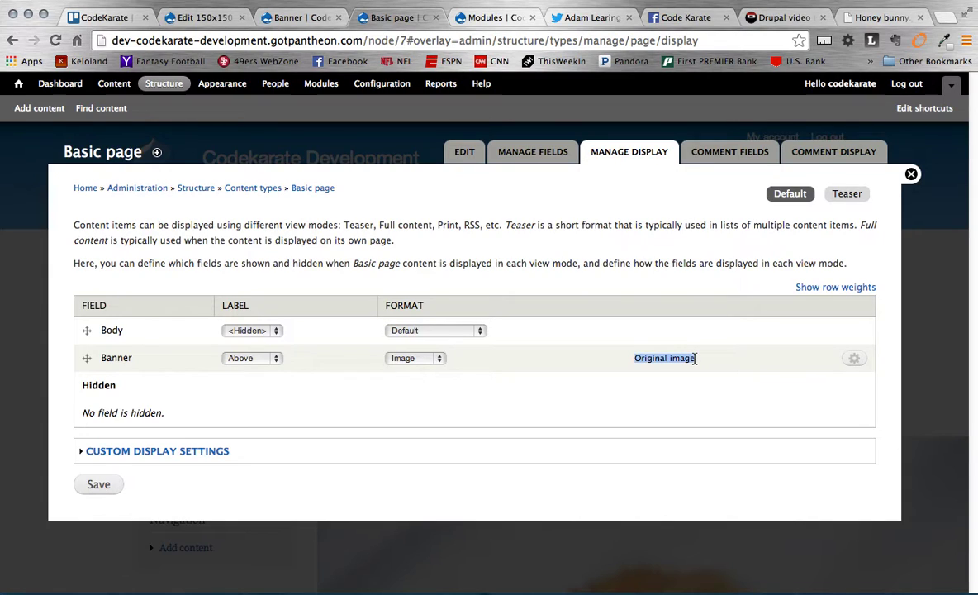
click(854, 359)
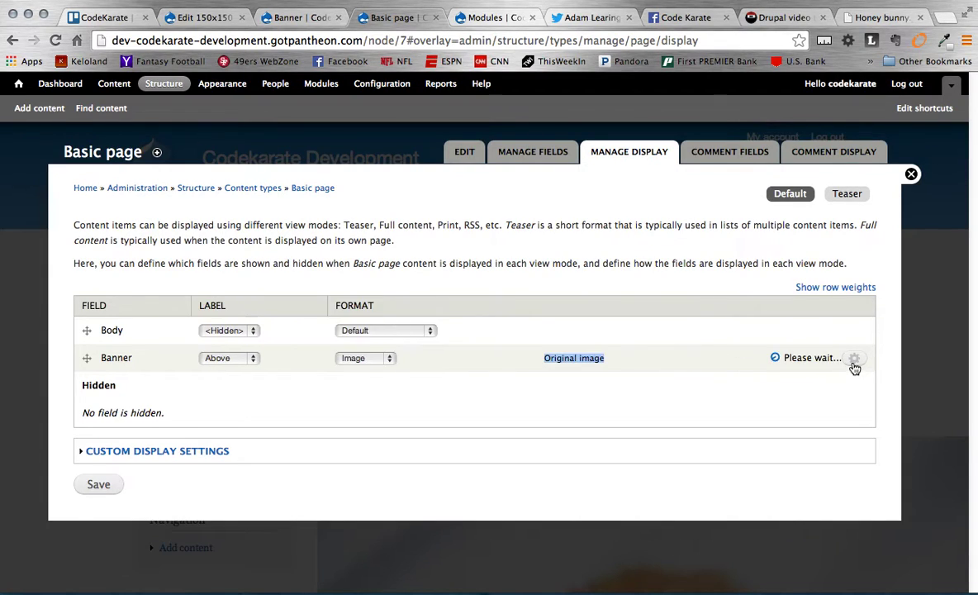
click(541, 397)
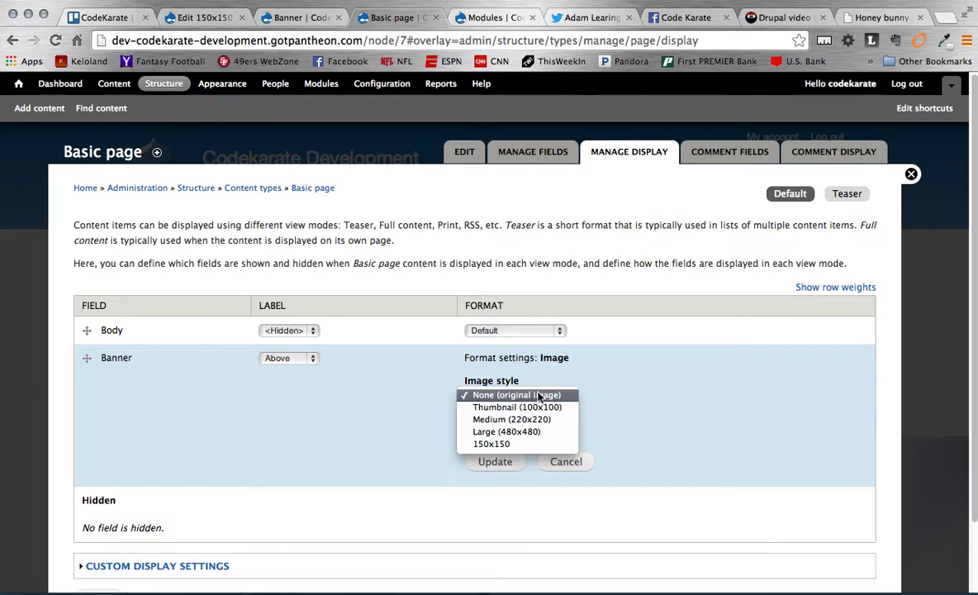
click(502, 444)
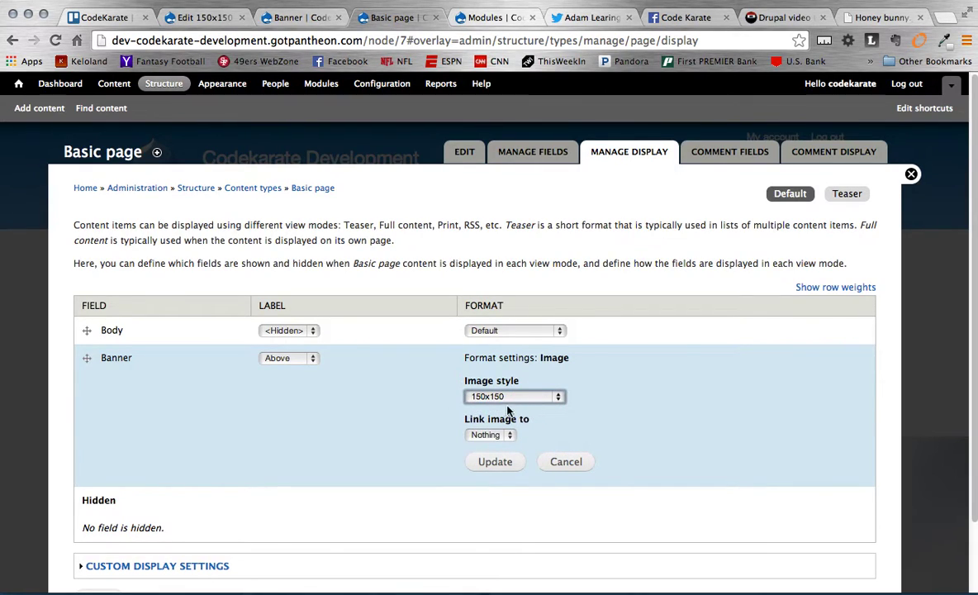
click(494, 463)
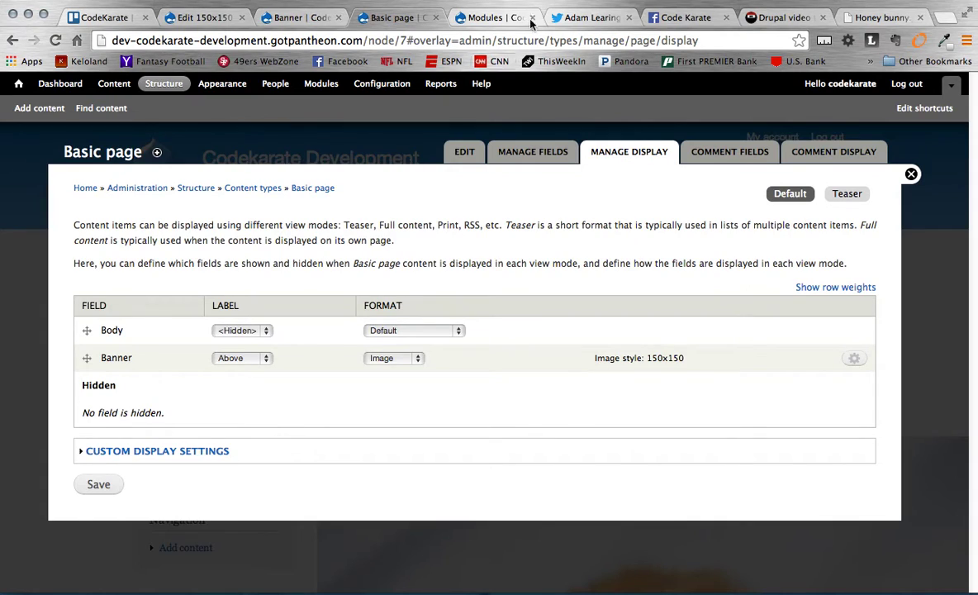
Step: Open the Bunny page from the site's content listing
click(287, 17)
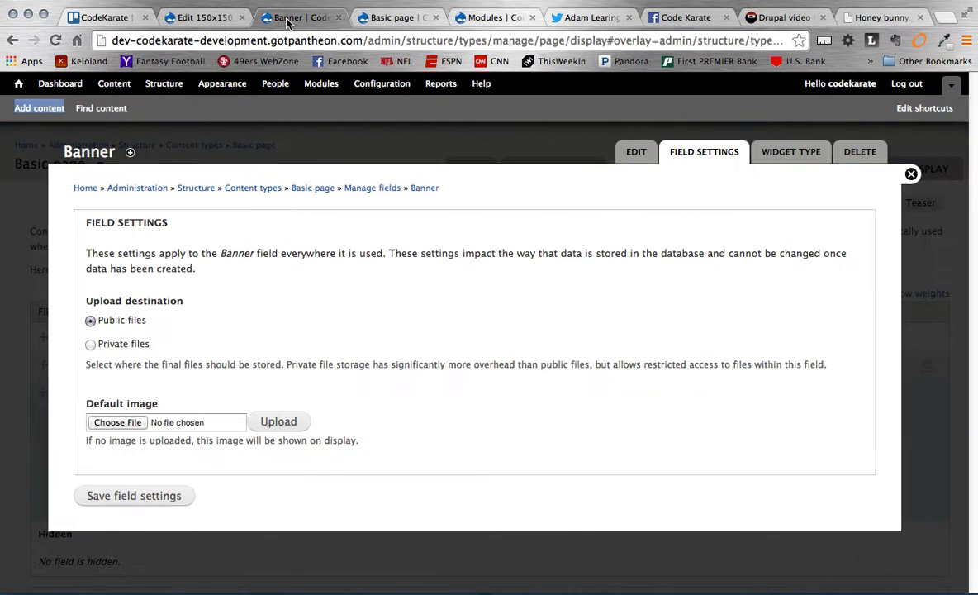
click(395, 17)
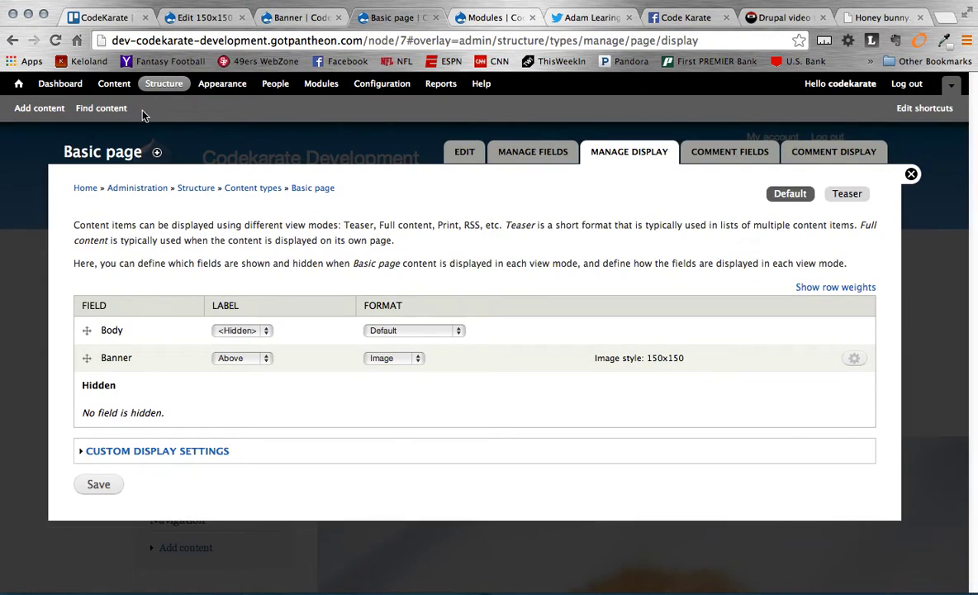
click(90, 110)
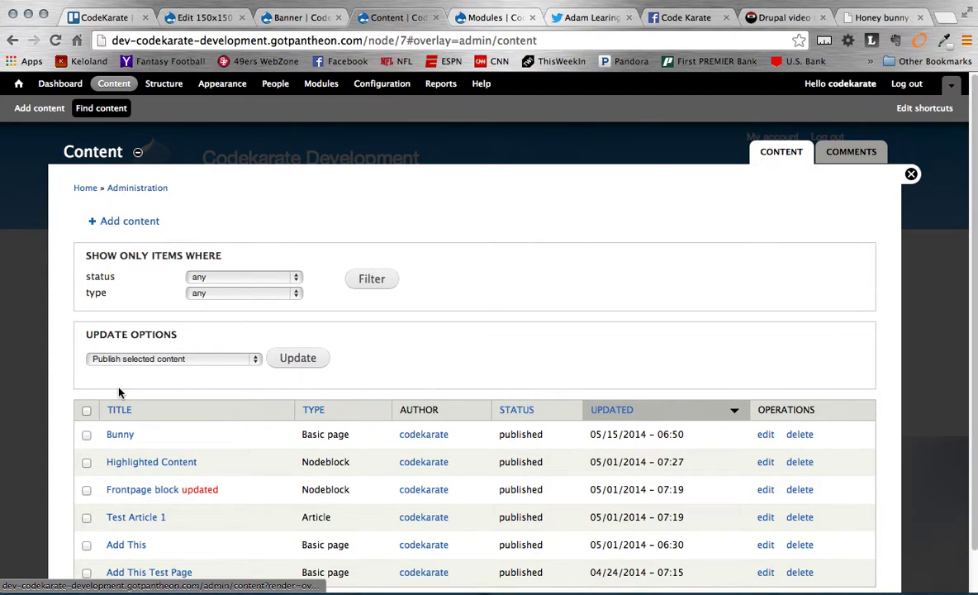
click(119, 434)
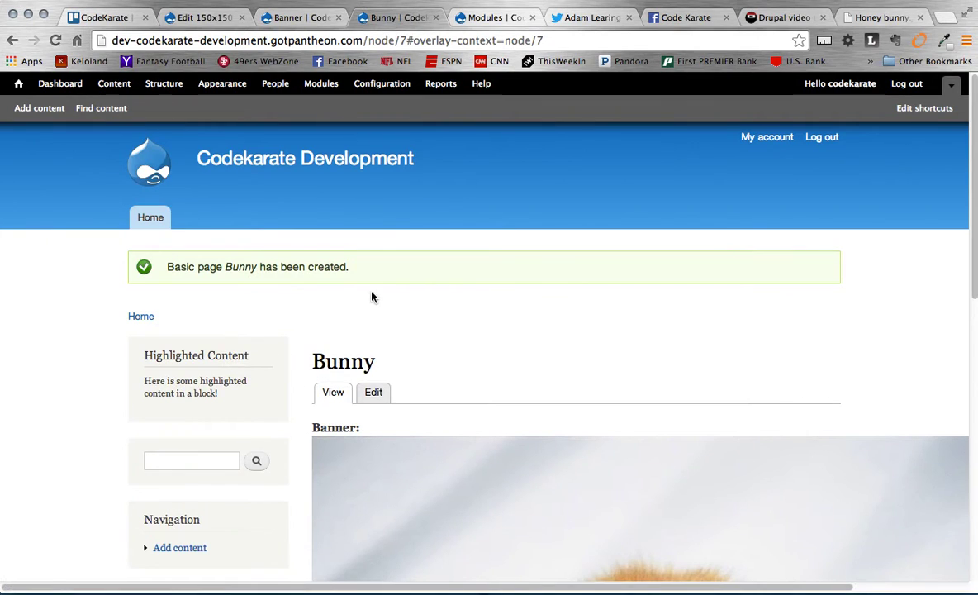
Step: Reload the Bunny page and scroll to check how the banner appears
click(407, 41)
key(Return)
scroll(488, 295, down, 5)
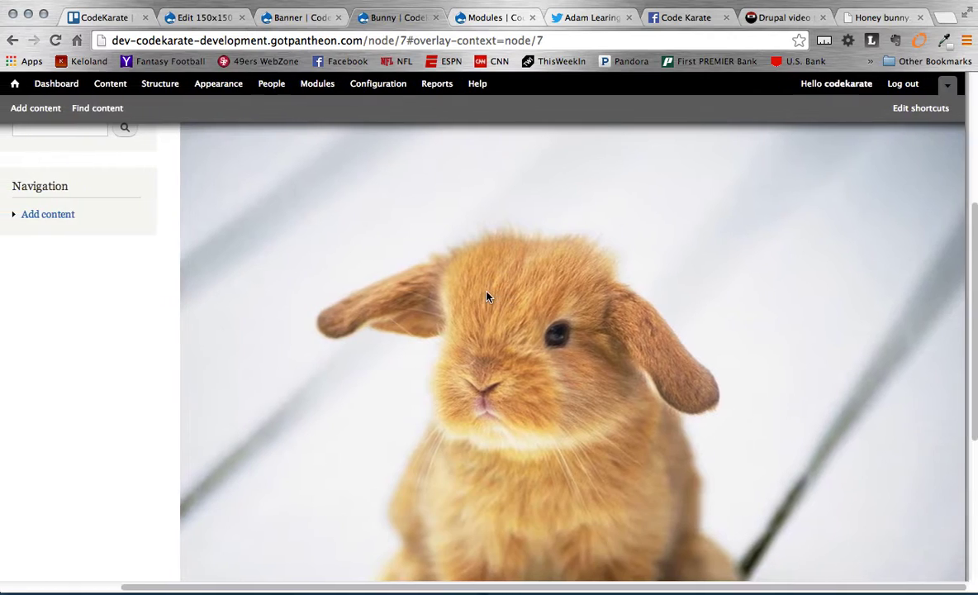
scroll(487, 296, up, 5)
Step: Re-save the Bunny page unchanged so it reports as updated
click(258, 330)
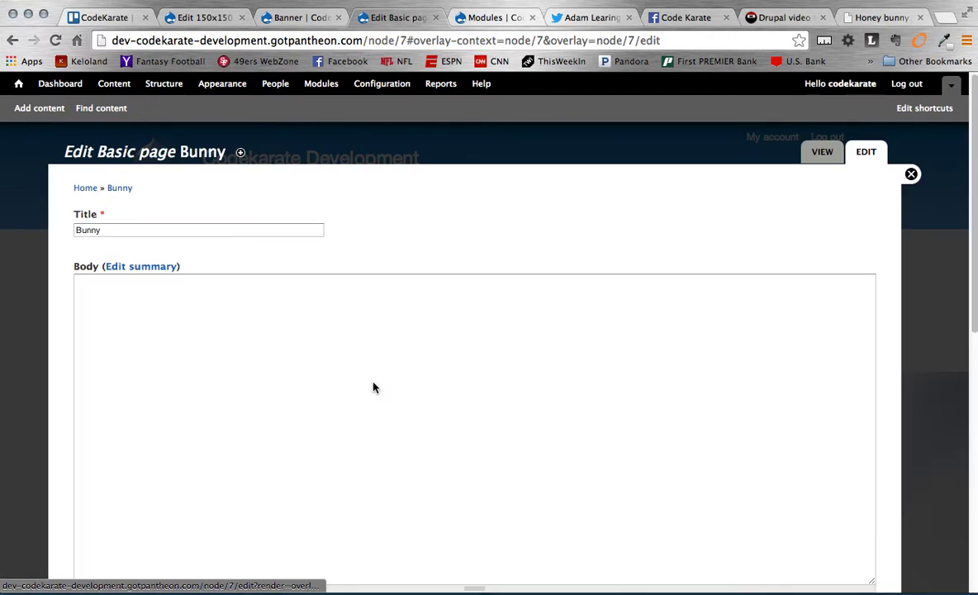
scroll(373, 387, down, 10)
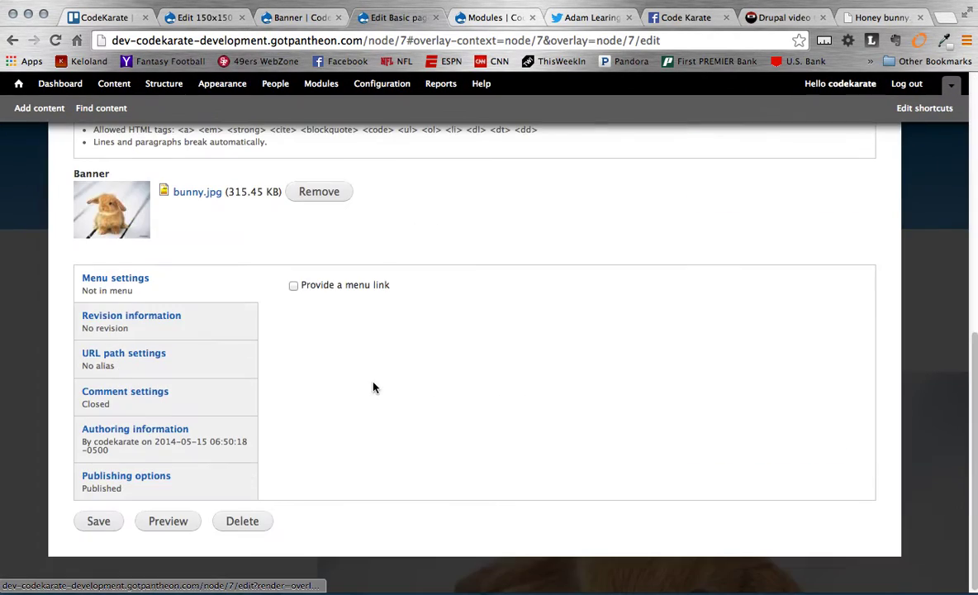
click(109, 518)
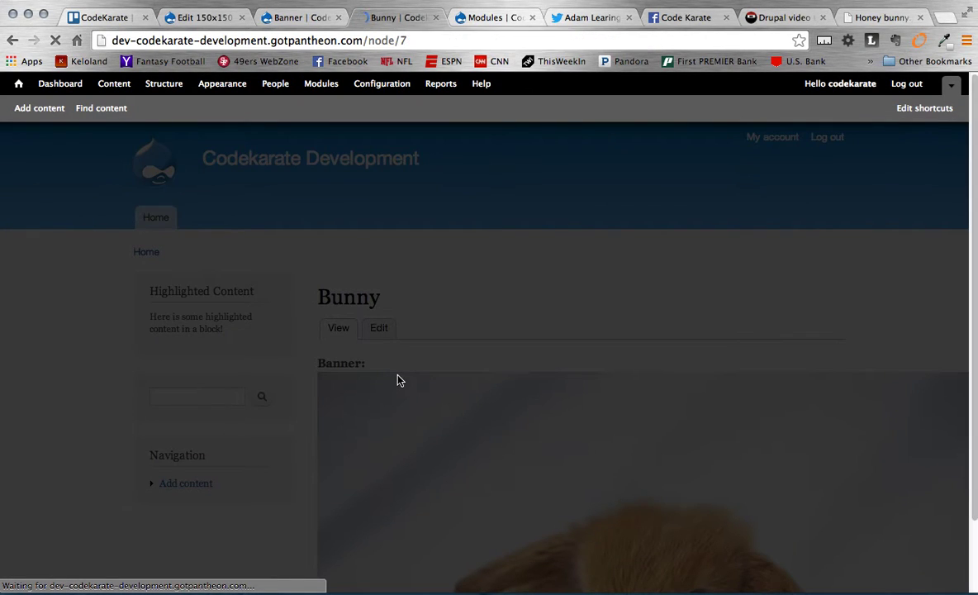
Step: Check the banner image's context menu, then return to the Banner field settings
scroll(397, 380, down, 10)
scroll(397, 380, up, 10)
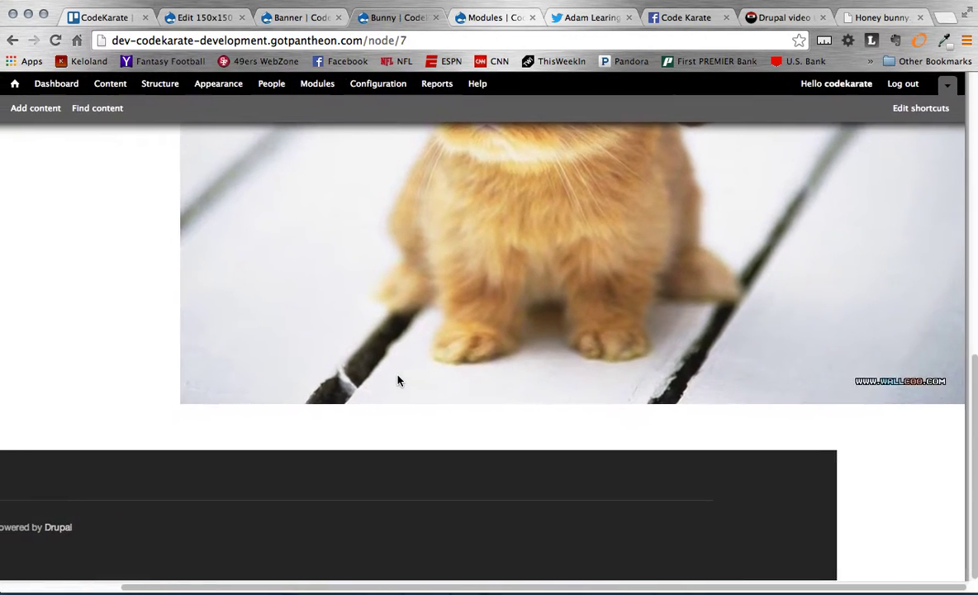
right_click(397, 380)
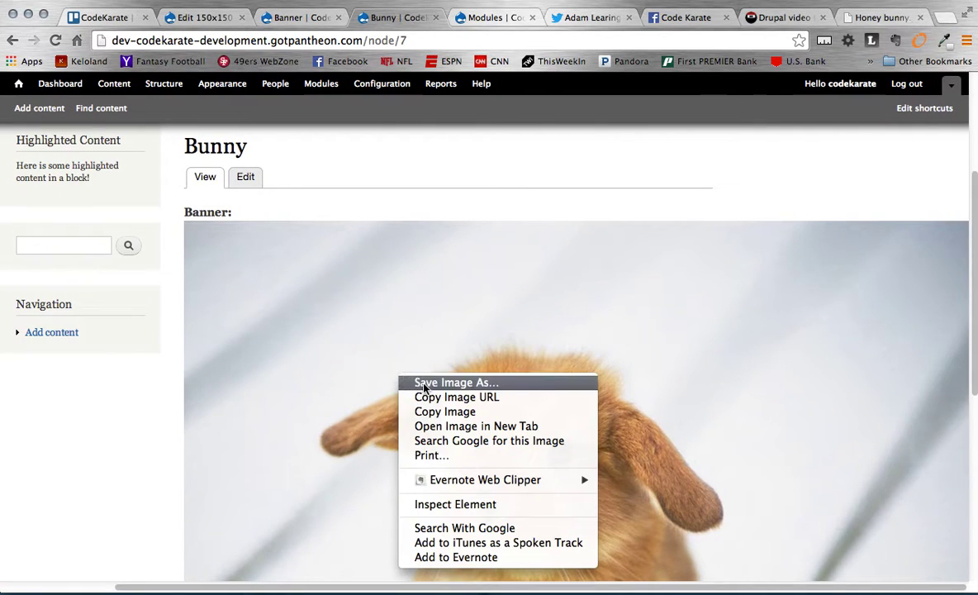
click(284, 193)
scroll(285, 193, up, 3)
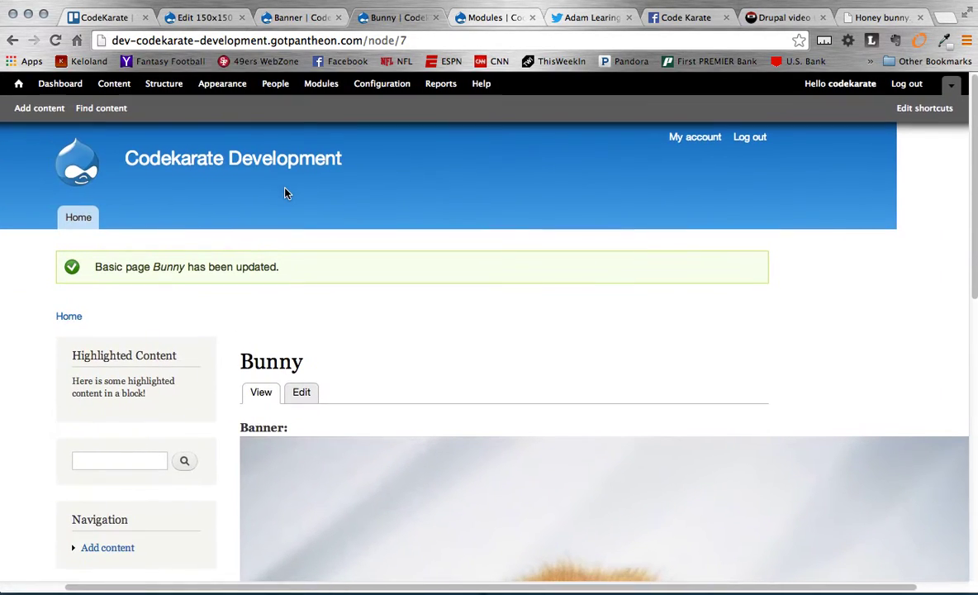
click(286, 17)
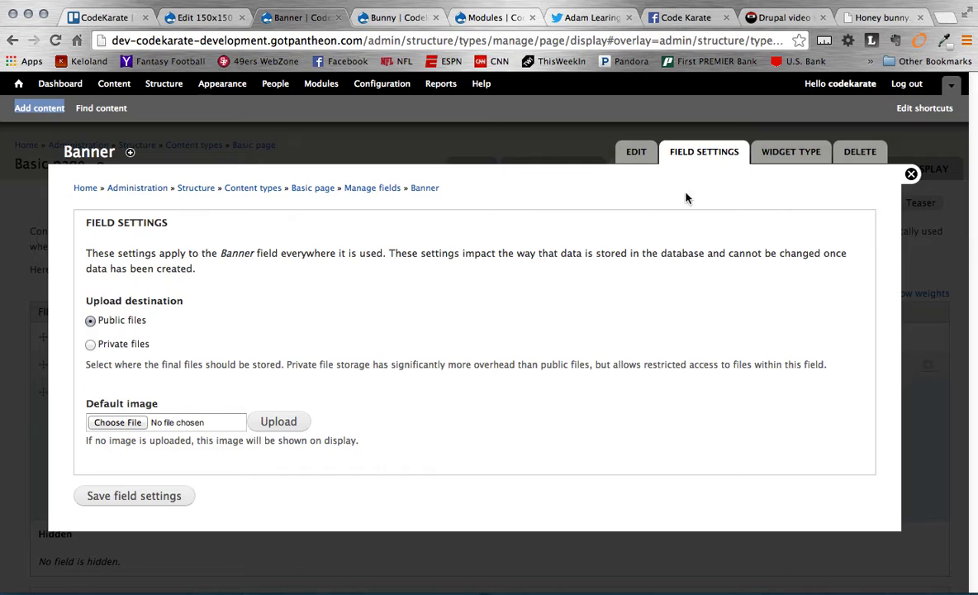
Step: Open Manage fields for the Basic page content type via Structure > Content types
click(392, 17)
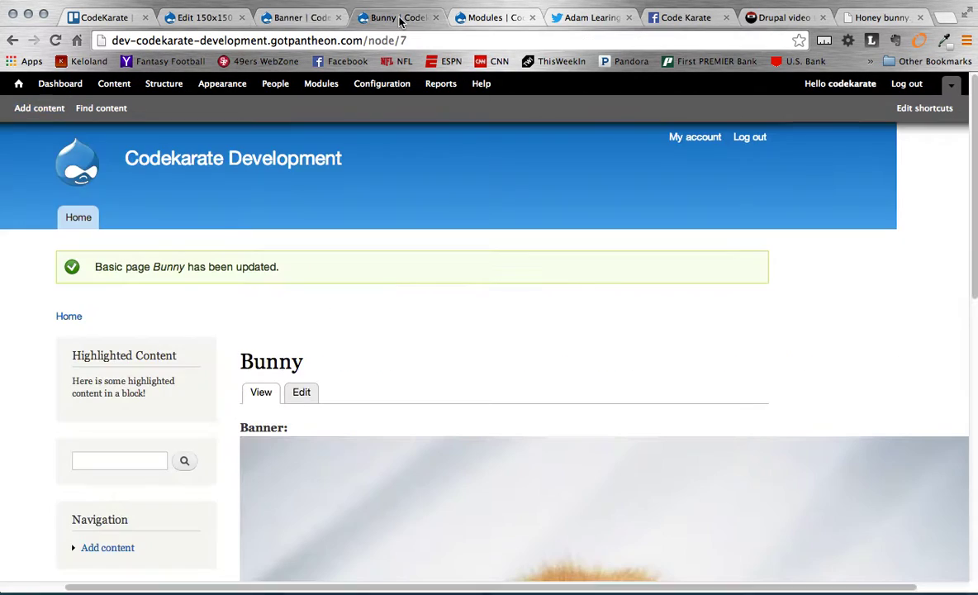
click(164, 84)
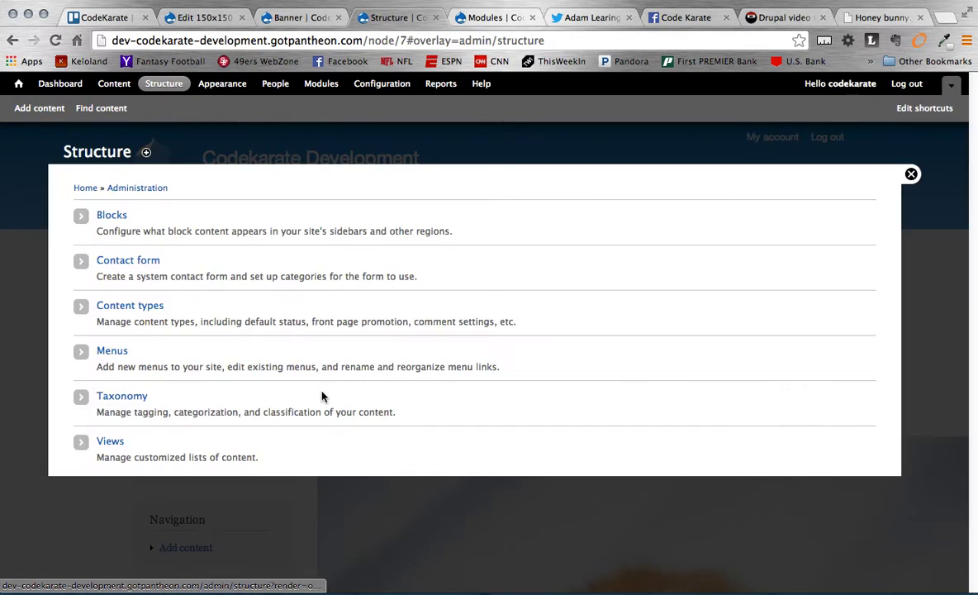
click(127, 314)
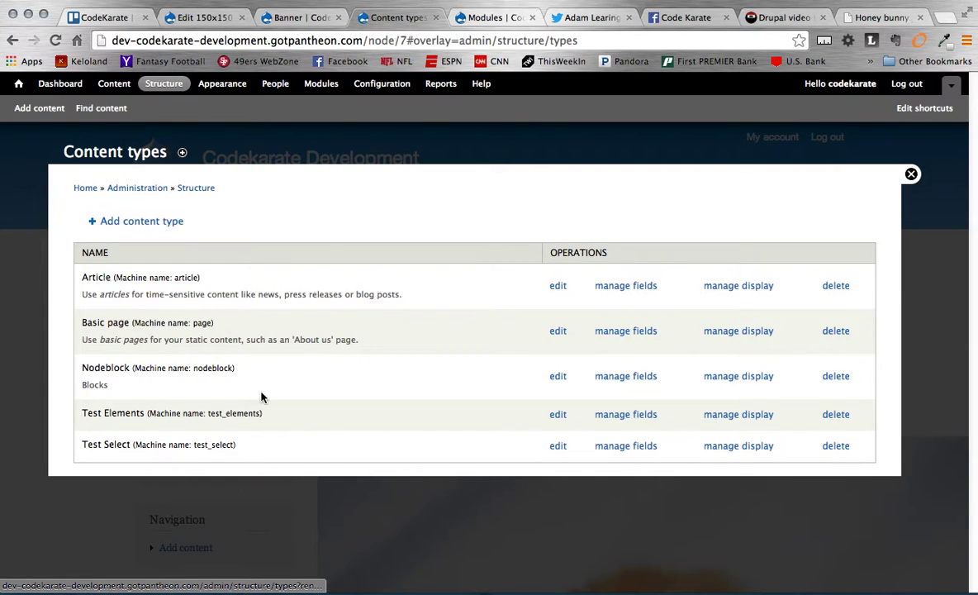
click(623, 332)
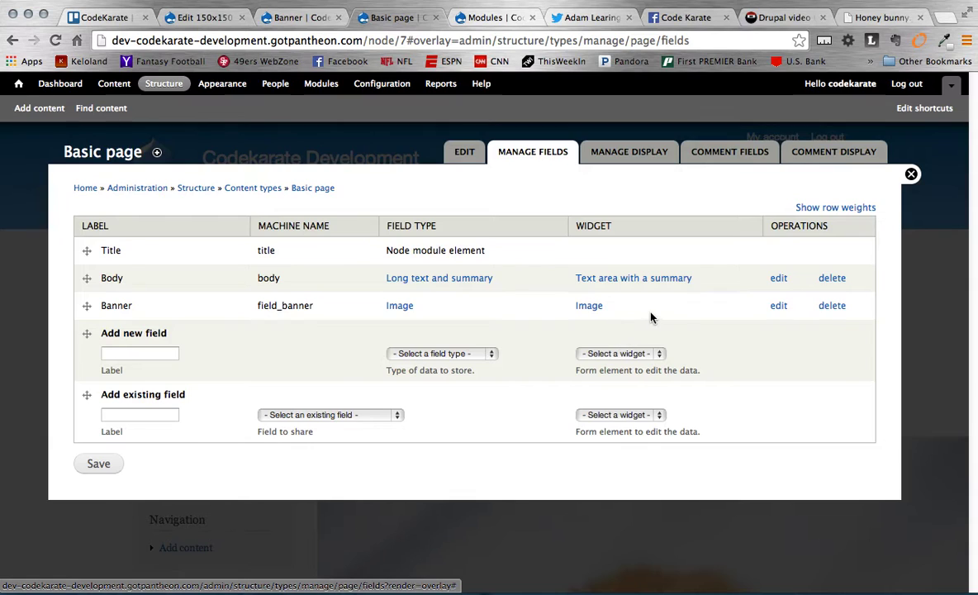
Step: Review the Banner field's edit form, its Field settings and Widget type options
click(785, 311)
scroll(623, 364, down, 10)
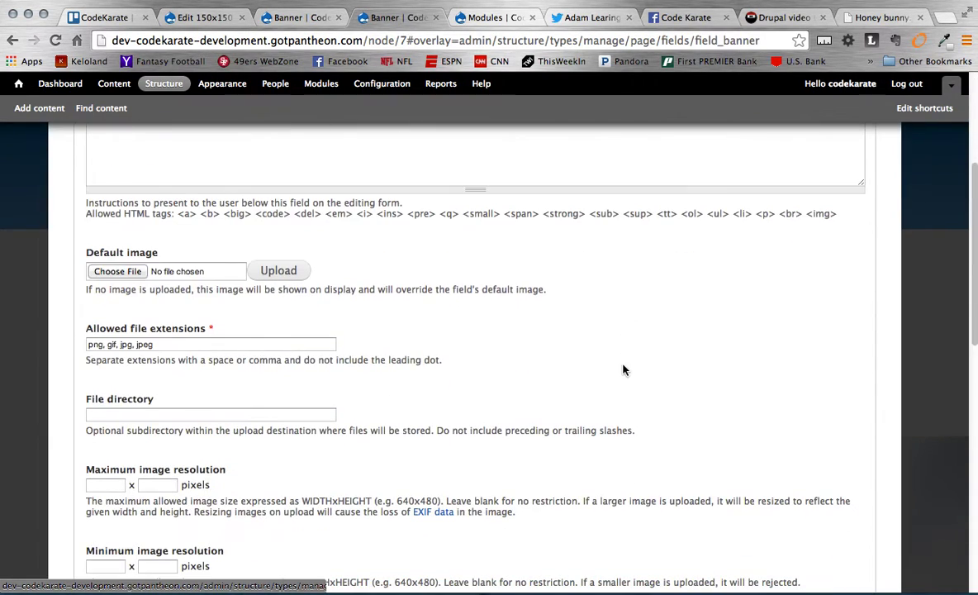
scroll(625, 368, down, 6)
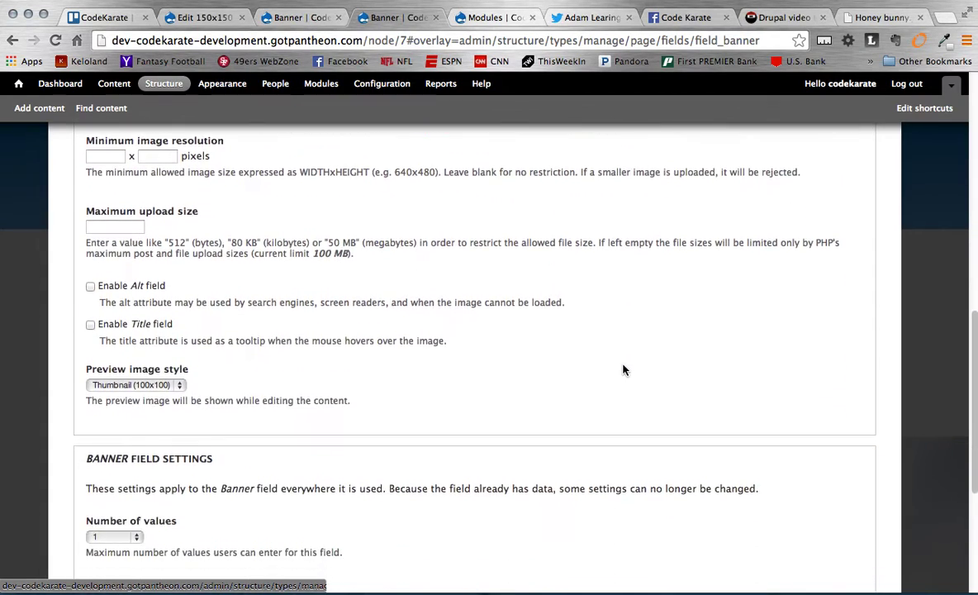
scroll(323, 258, down, 3)
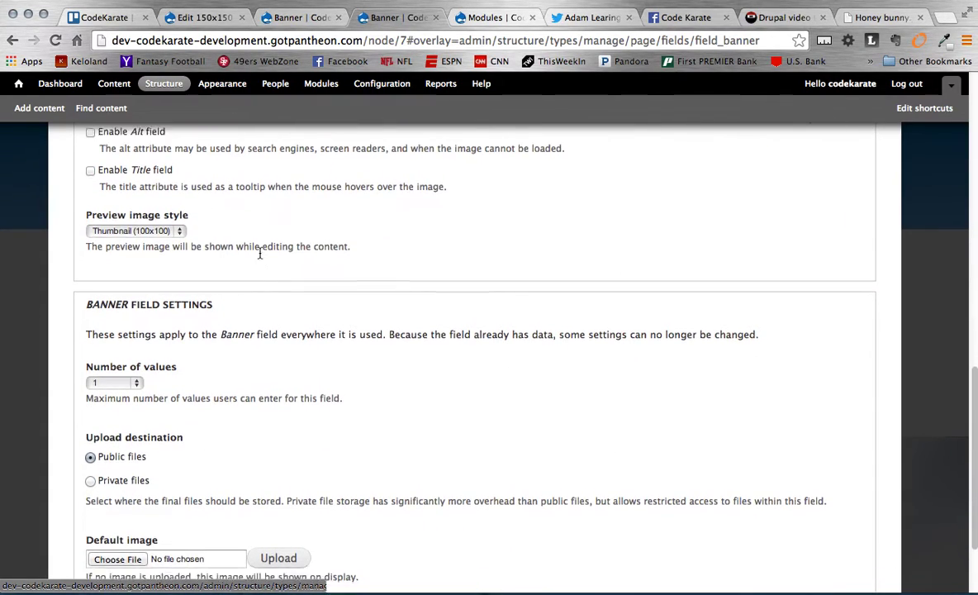
scroll(545, 191, up, 15)
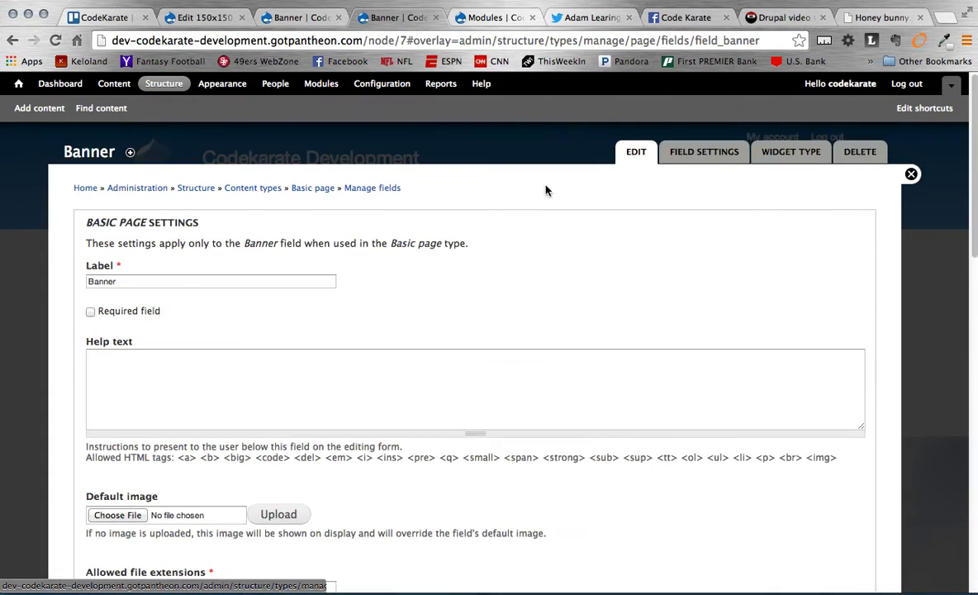
click(704, 151)
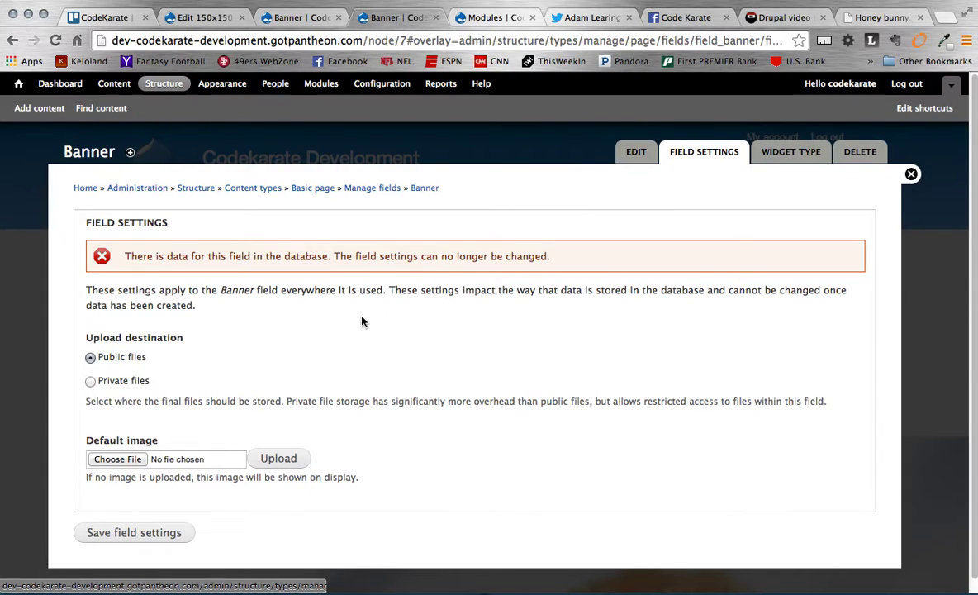
click(792, 156)
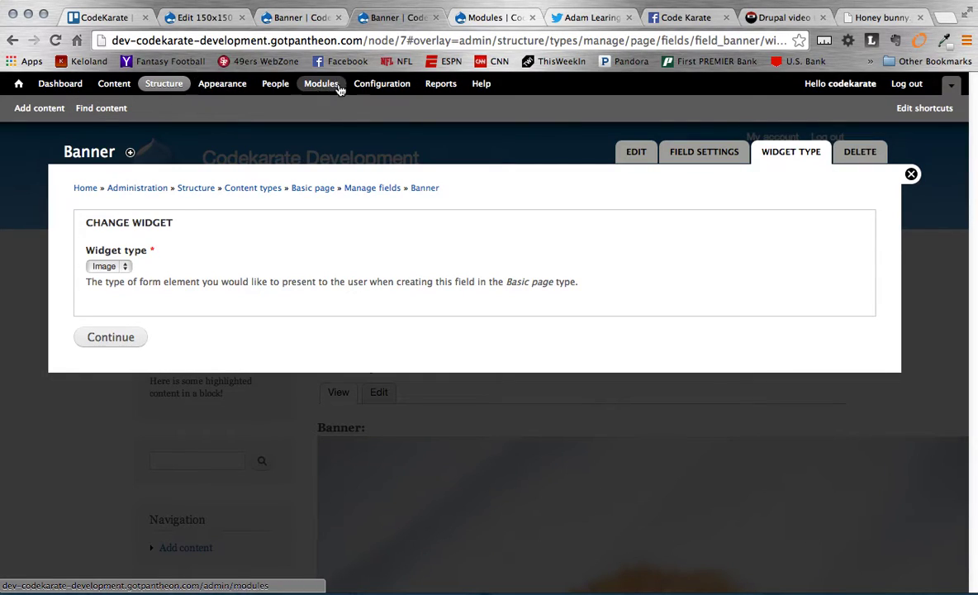
Step: Go back to the Basic page's Manage display settings
click(146, 86)
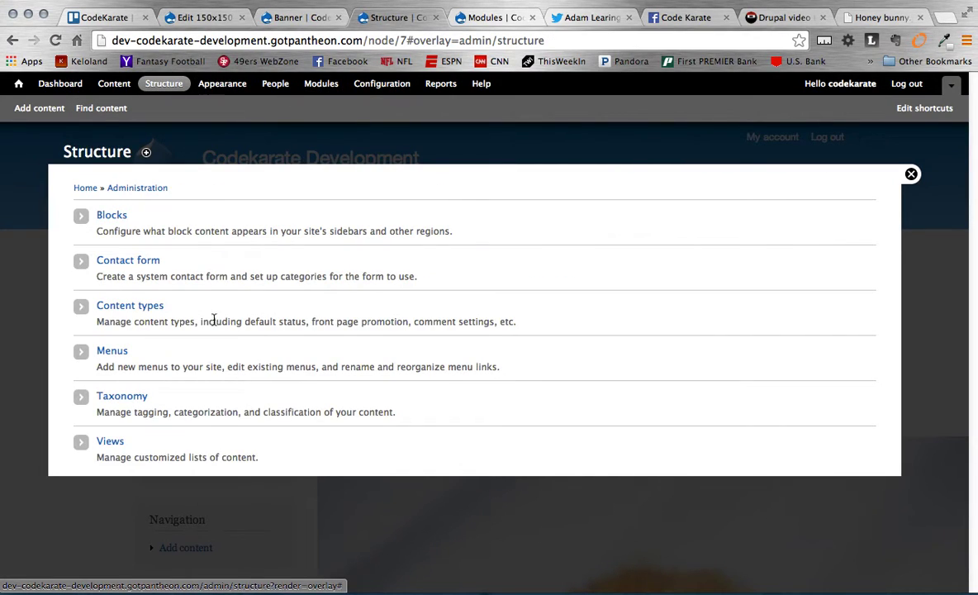
click(150, 307)
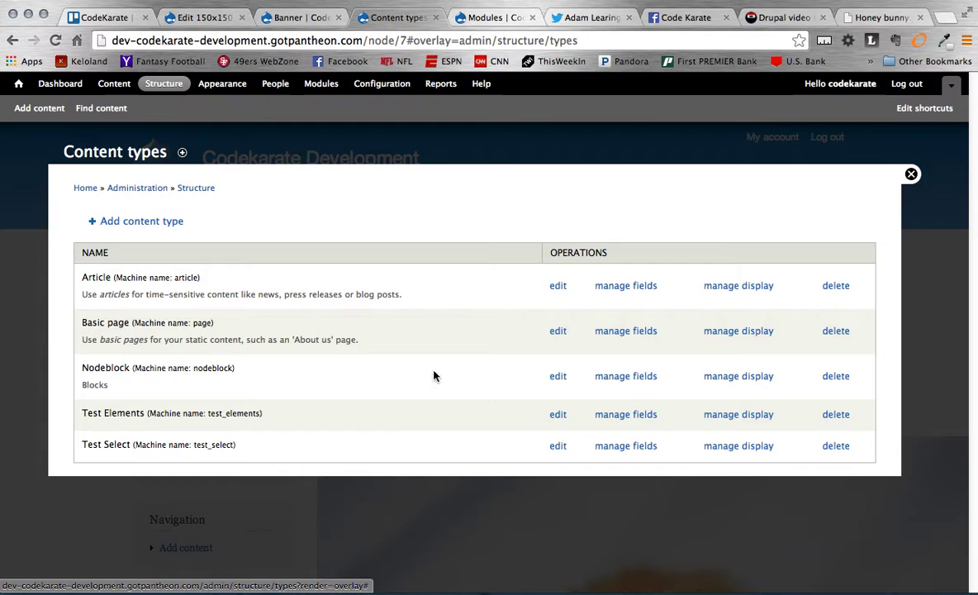
click(736, 332)
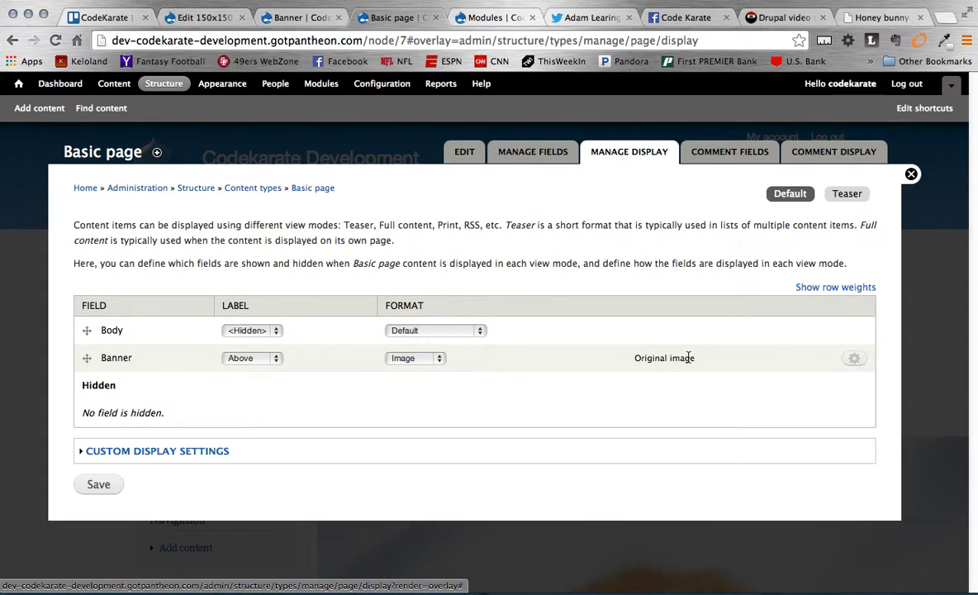
Step: Set the Banner field's display image style to 150x150 and save the Basic page display
click(851, 363)
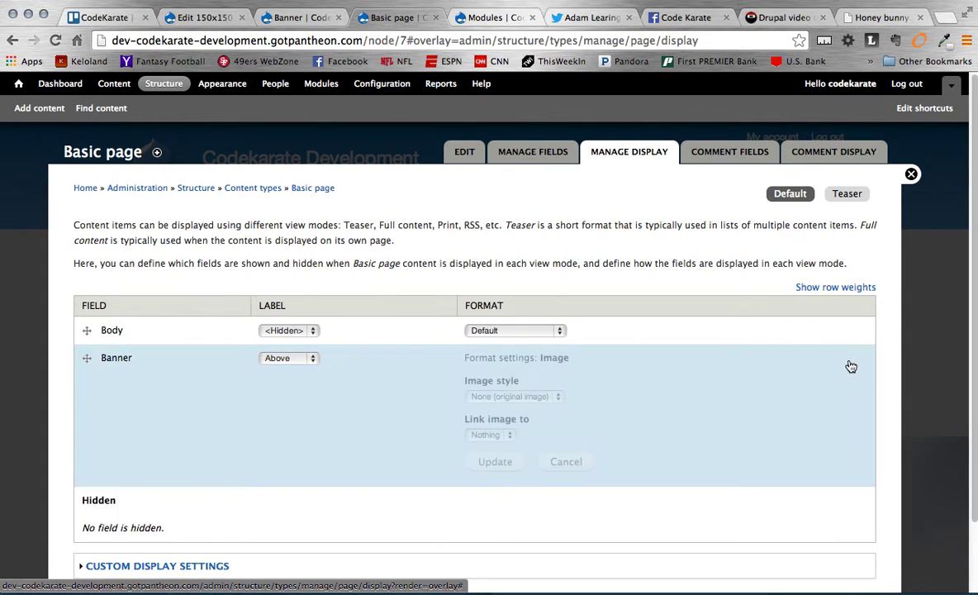
click(495, 396)
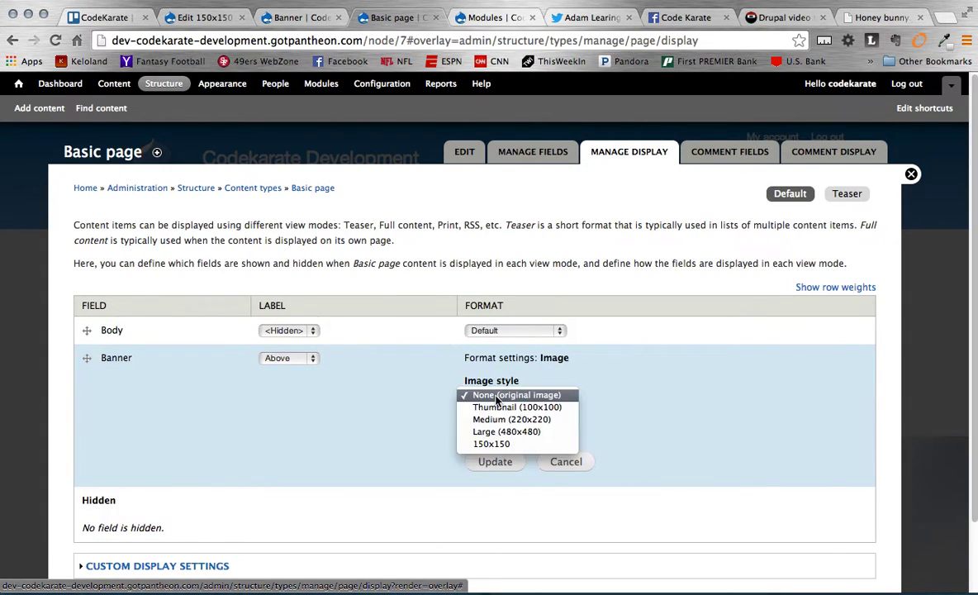
click(496, 444)
click(507, 462)
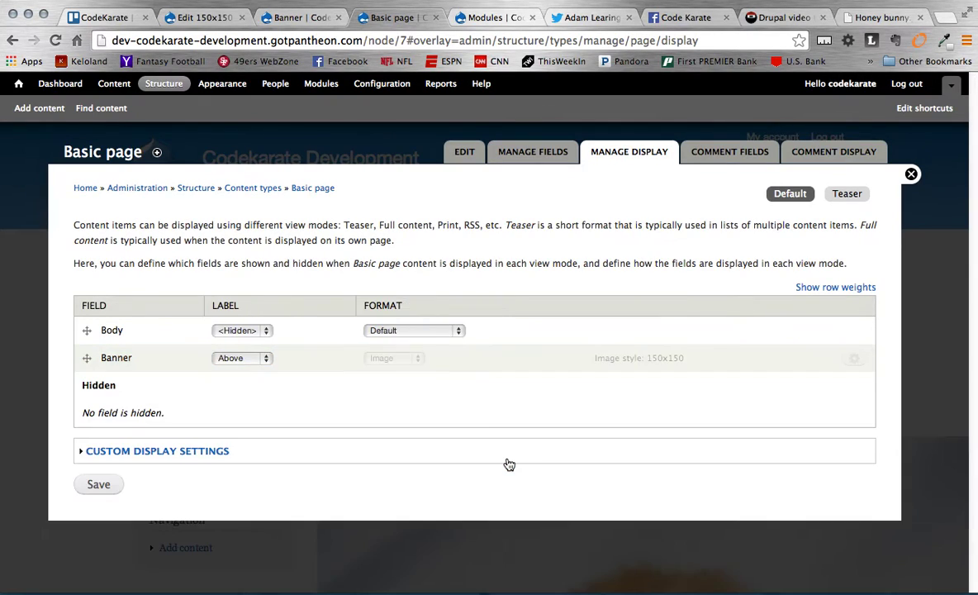
click(101, 485)
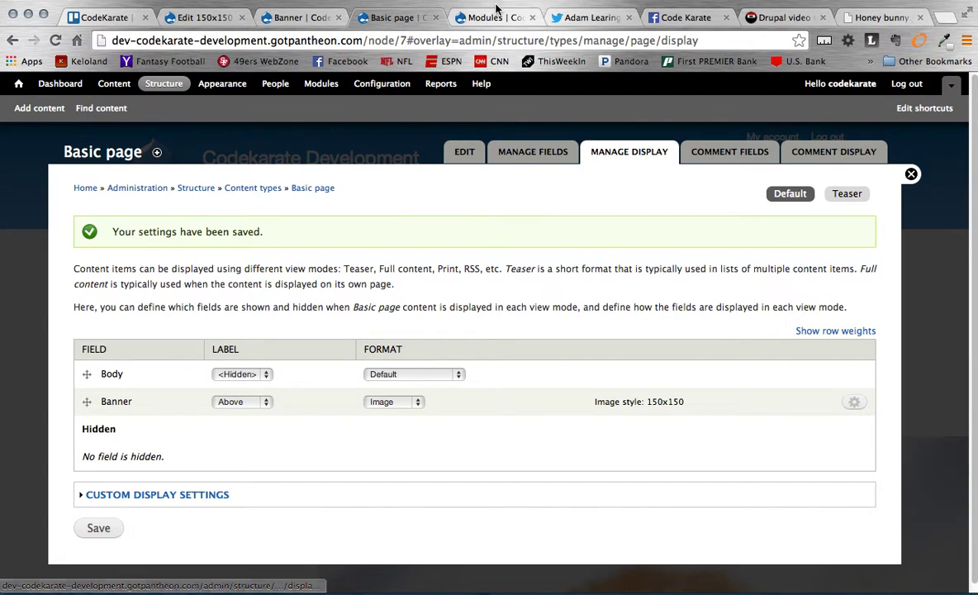
Step: Open the Bunny page from the content list to see the smaller banner
click(300, 20)
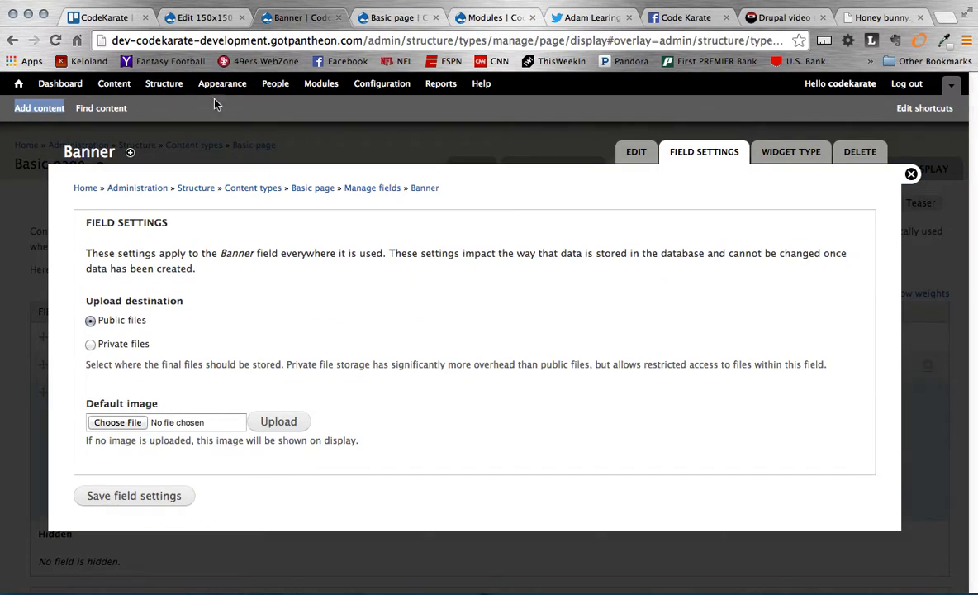
click(103, 109)
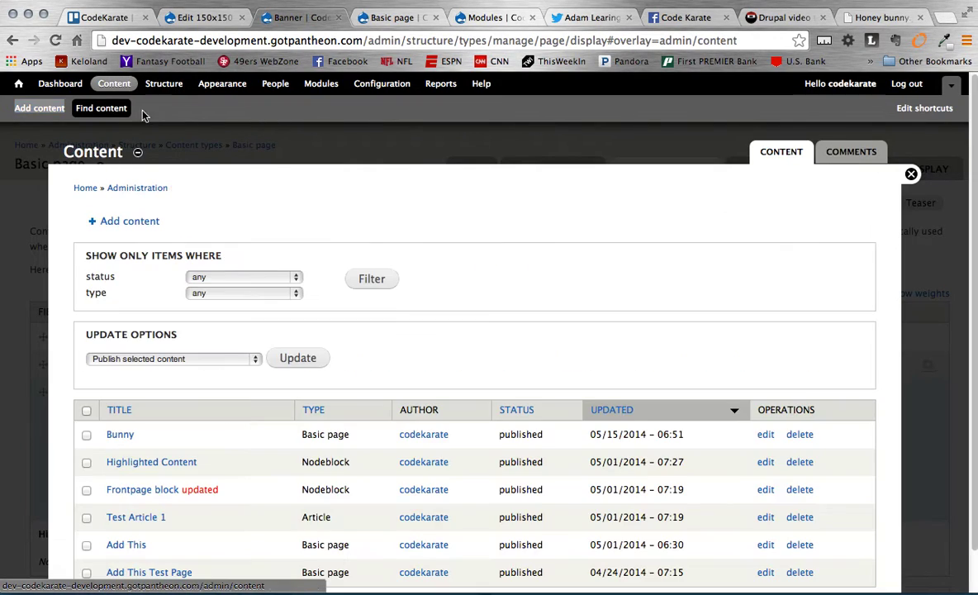
click(123, 434)
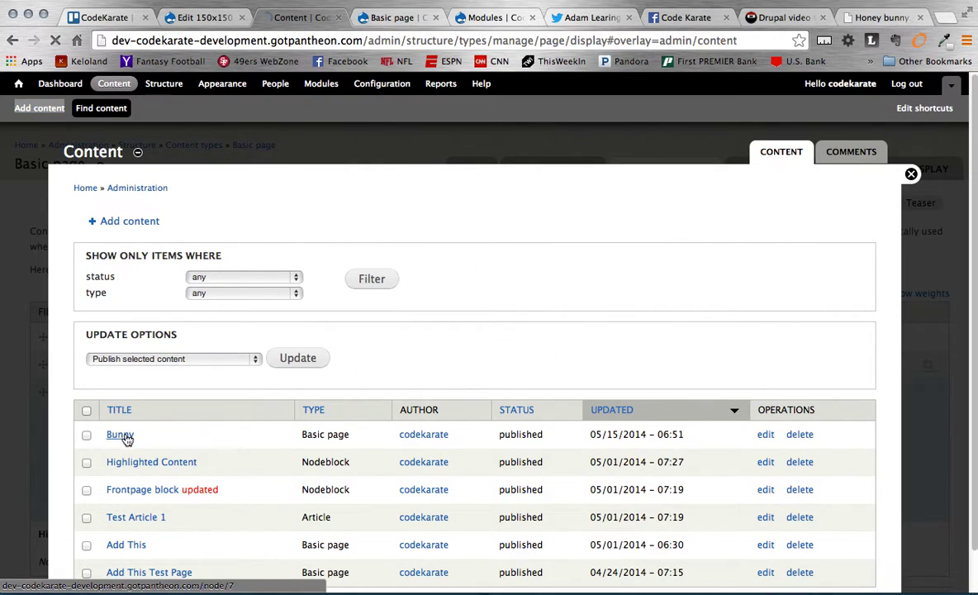
scroll(507, 333, down, 2)
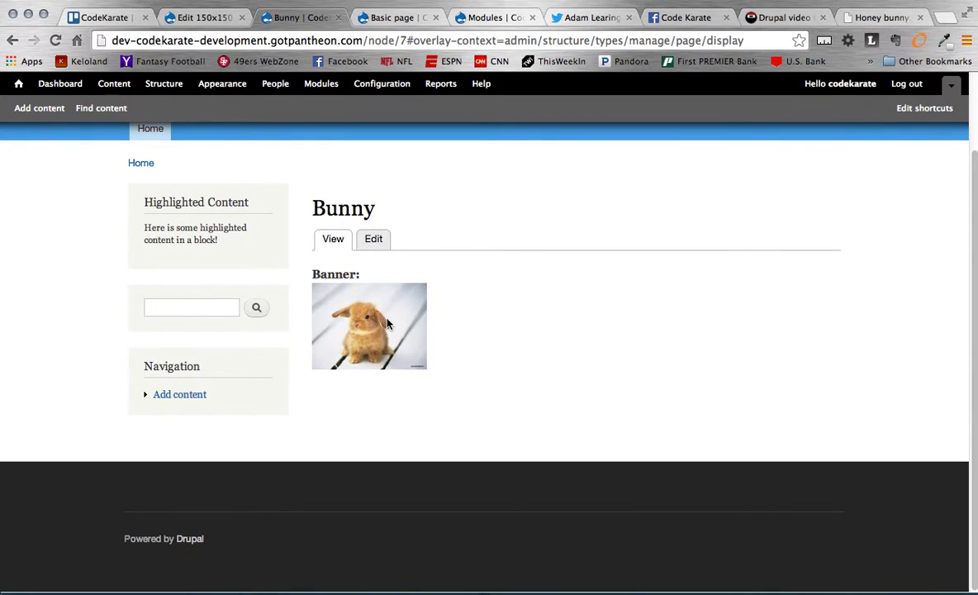
Step: Change the Banner image style to Large (480x480), save the display, and return to Bunny
click(392, 18)
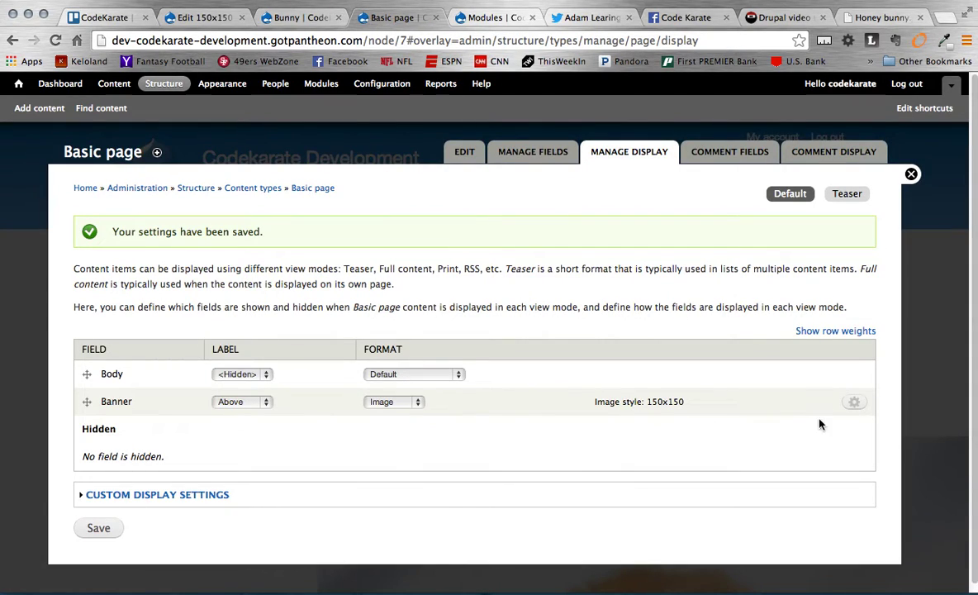
click(851, 404)
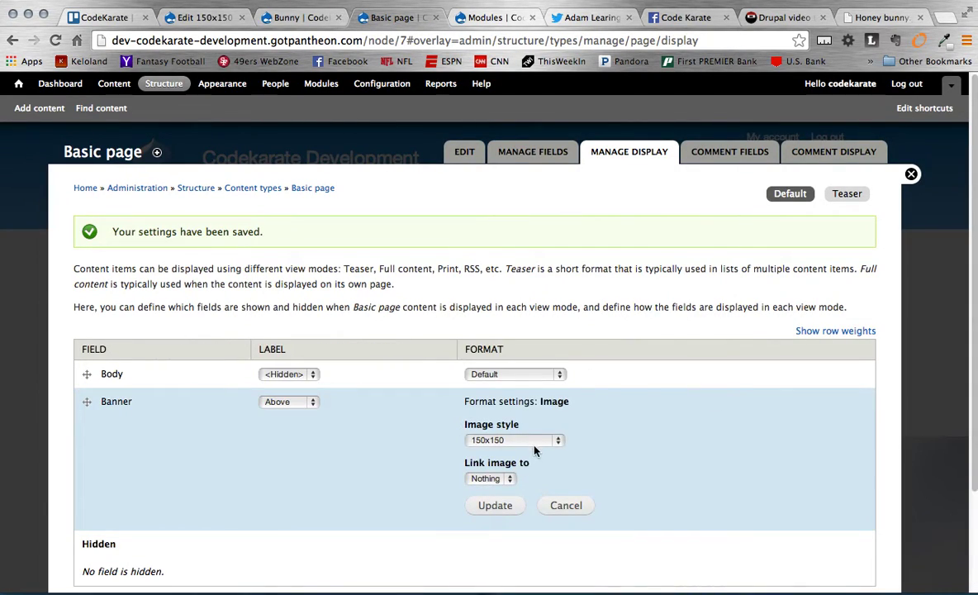
click(534, 445)
click(531, 435)
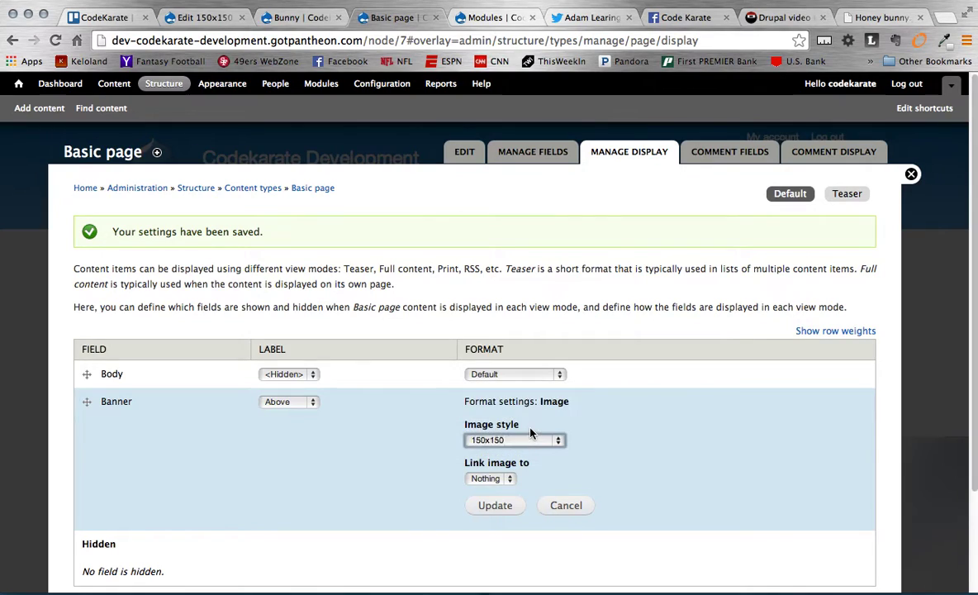
key(Down)
click(498, 505)
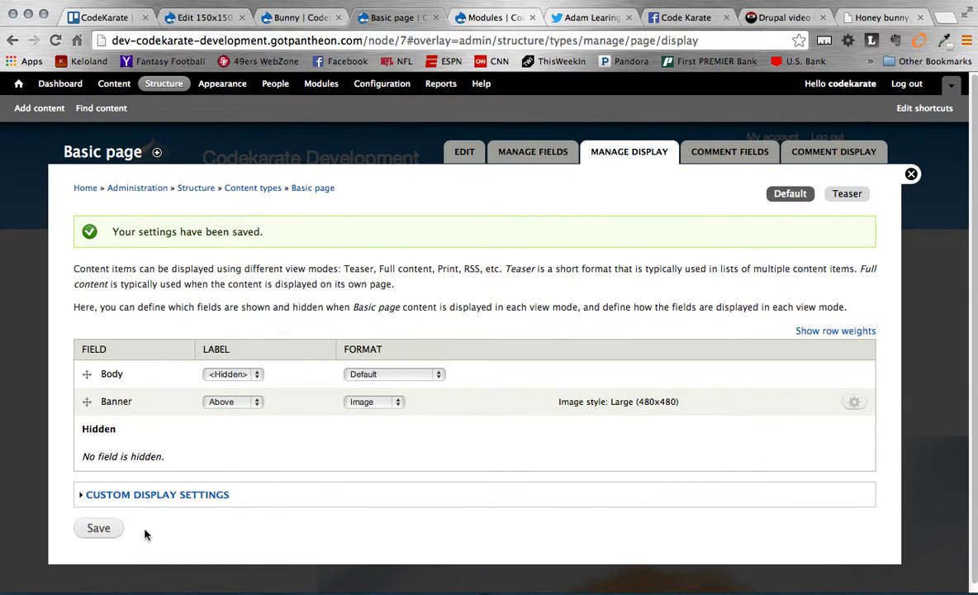
click(101, 529)
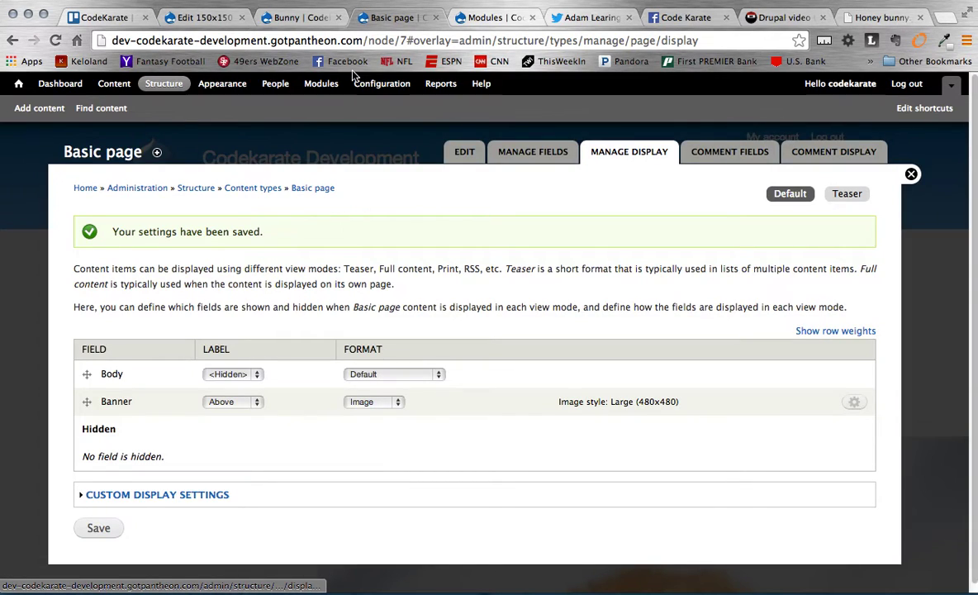
click(287, 18)
click(273, 40)
Step: Reload the Bunny page to view the Large banner, then switch to the CodeKarate page
key(Return)
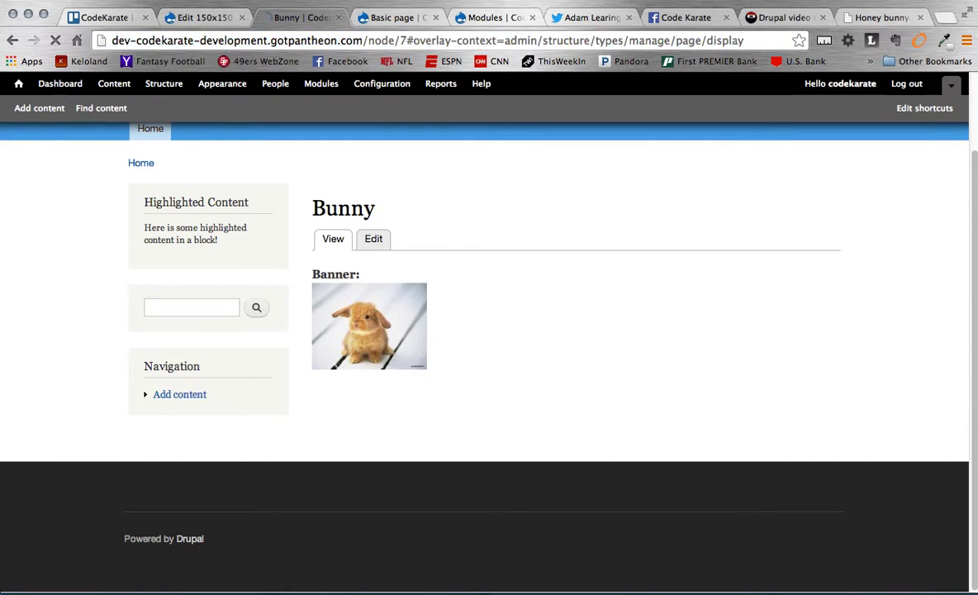
scroll(681, 313, down, 3)
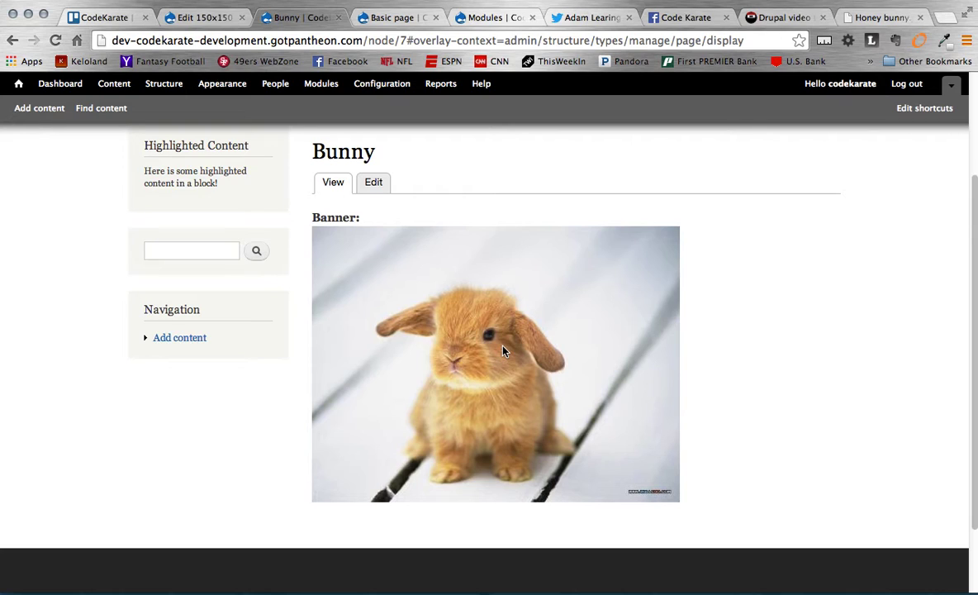
scroll(778, 287, up, 3)
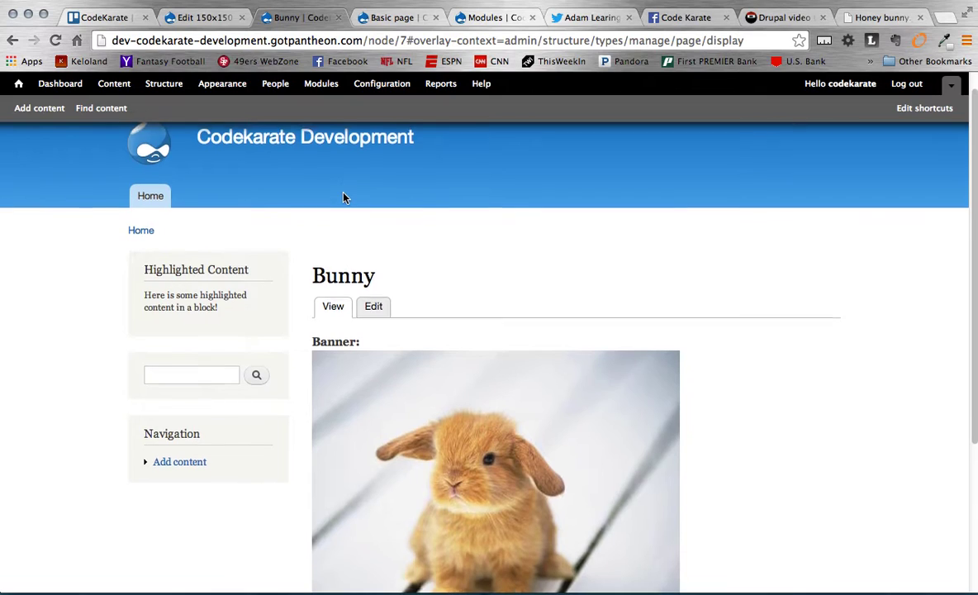
scroll(345, 197, up, 1)
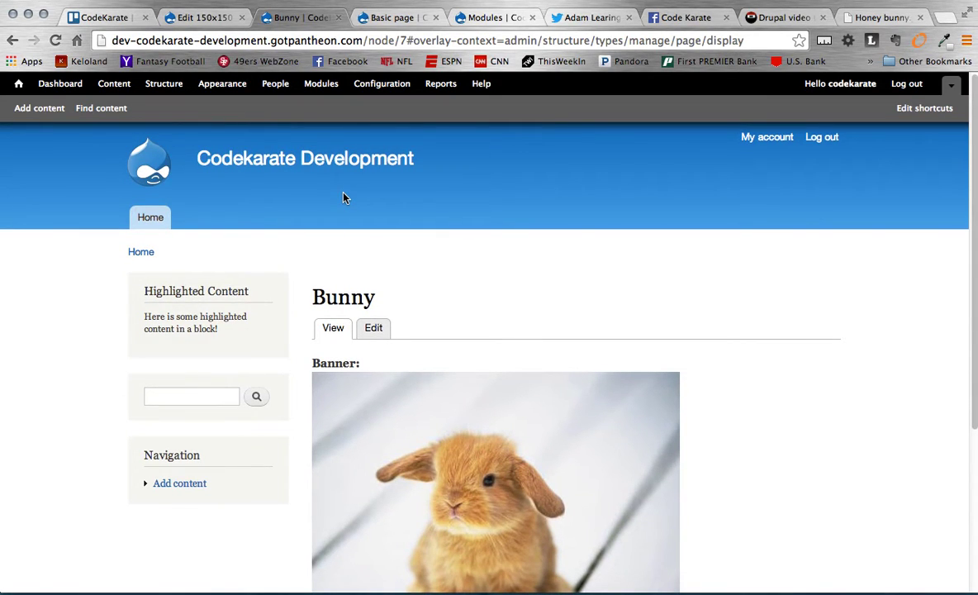
scroll(429, 330, down, 3)
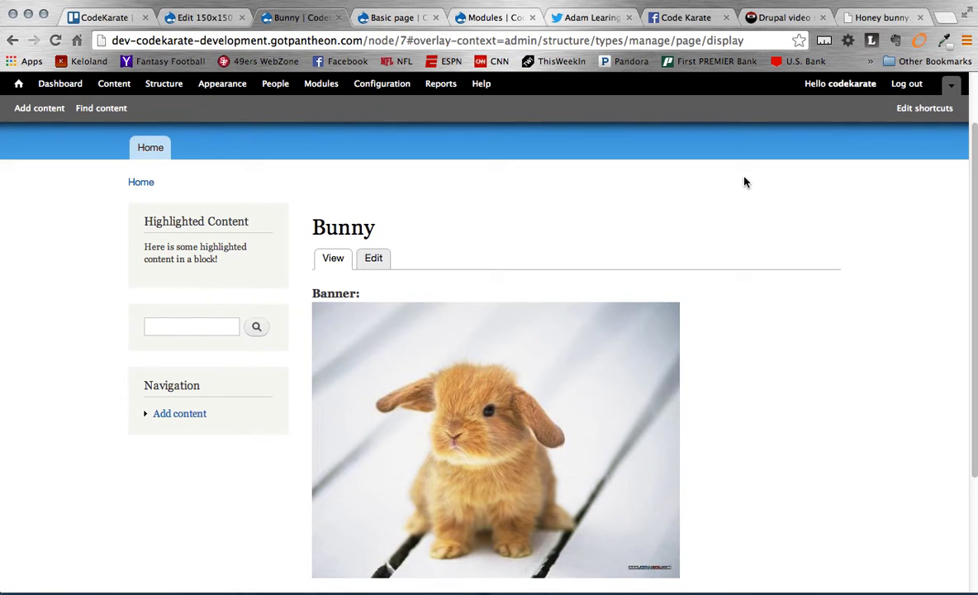
click(782, 17)
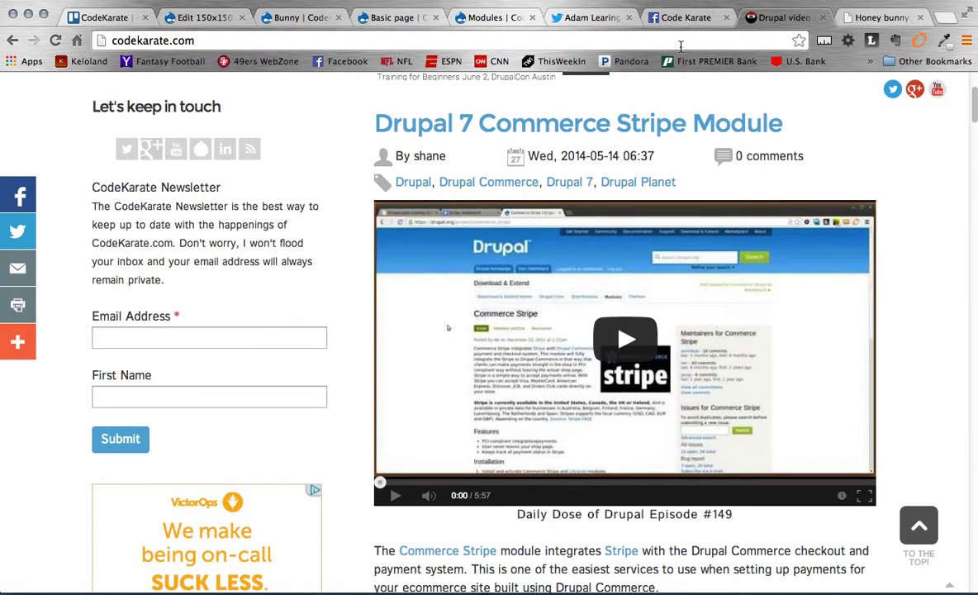